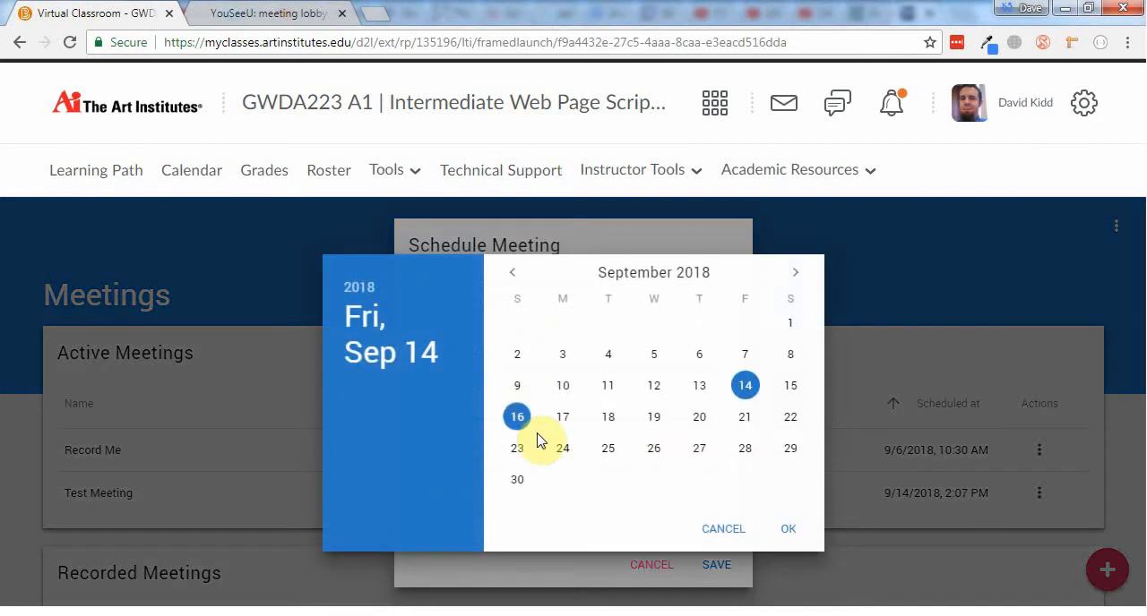
Set the meeting date to September 21, 2018 and the meeting time to 6:00 PM
left_click(744, 418)
left_click(788, 533)
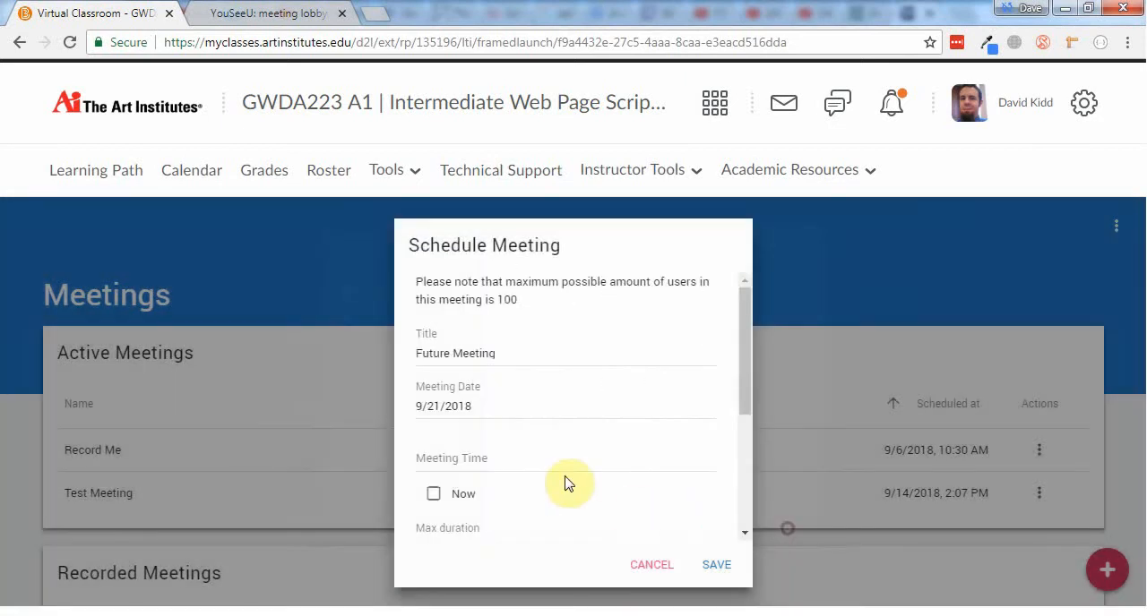
left_click(457, 459)
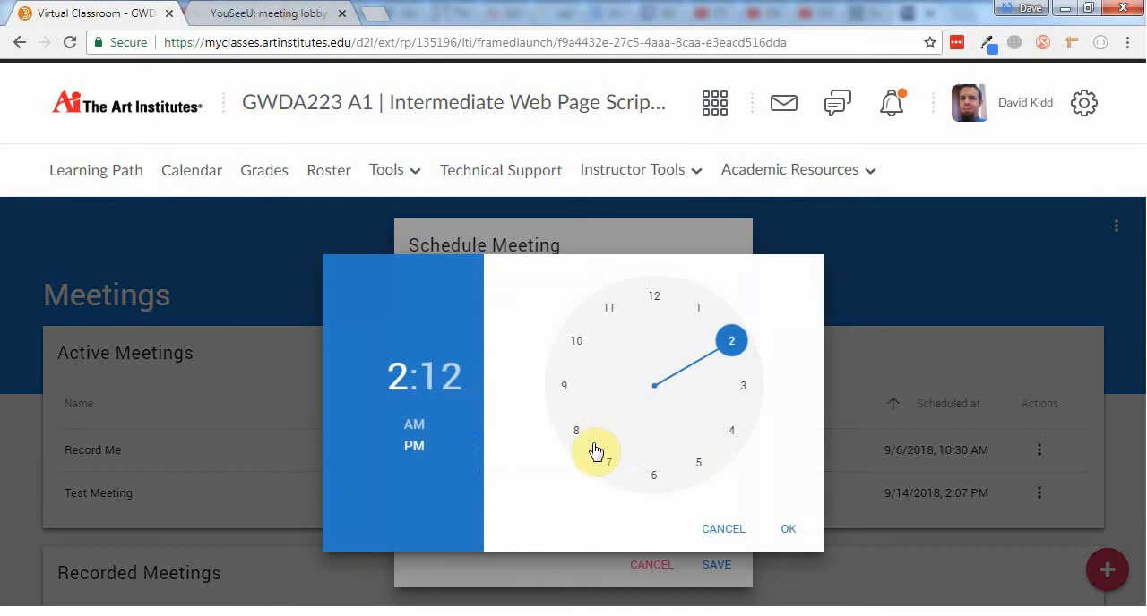
left_click(654, 474)
left_click(418, 452)
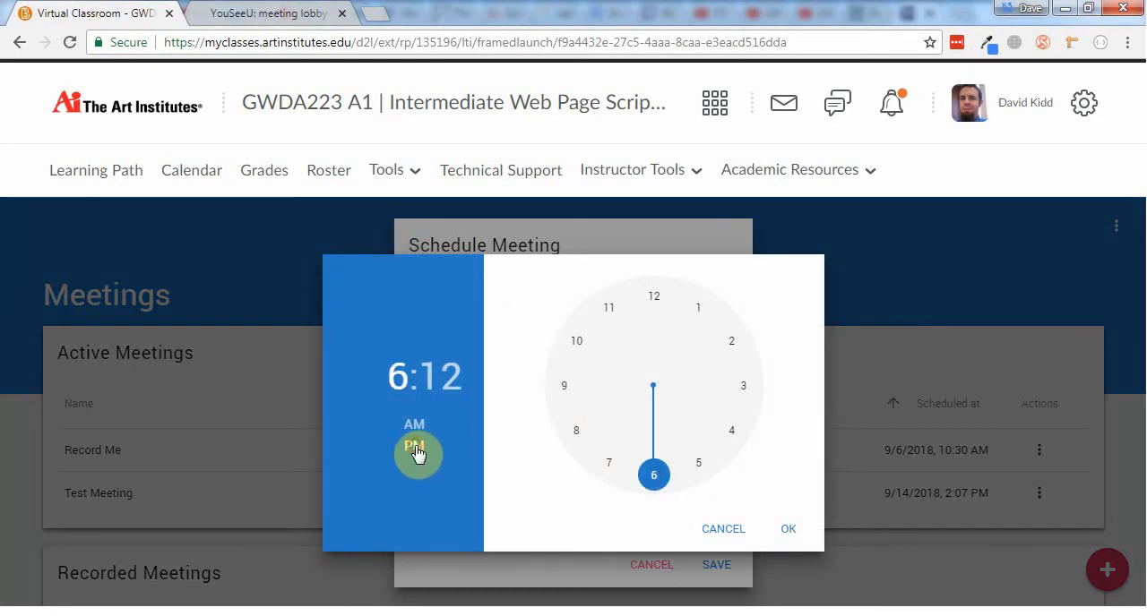
left_click(451, 377)
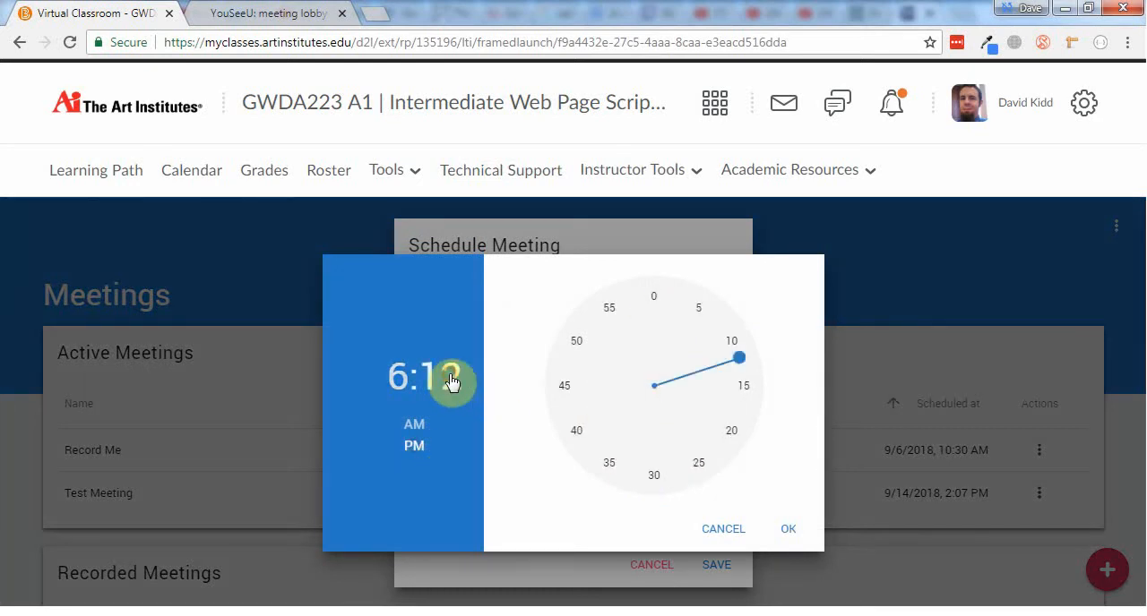
left_click(655, 305)
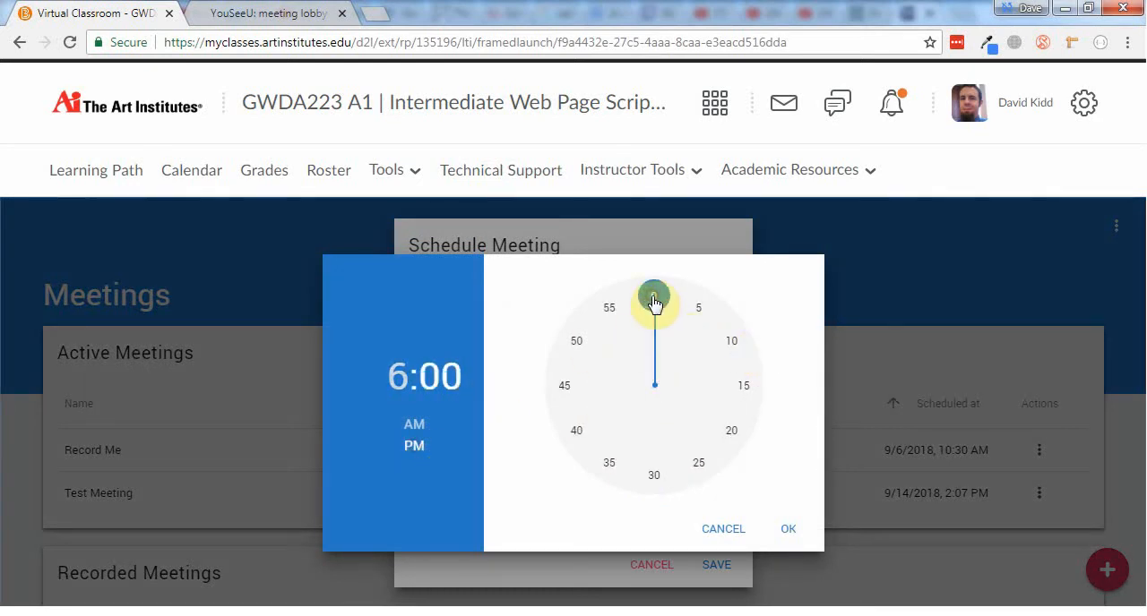
left_click(788, 529)
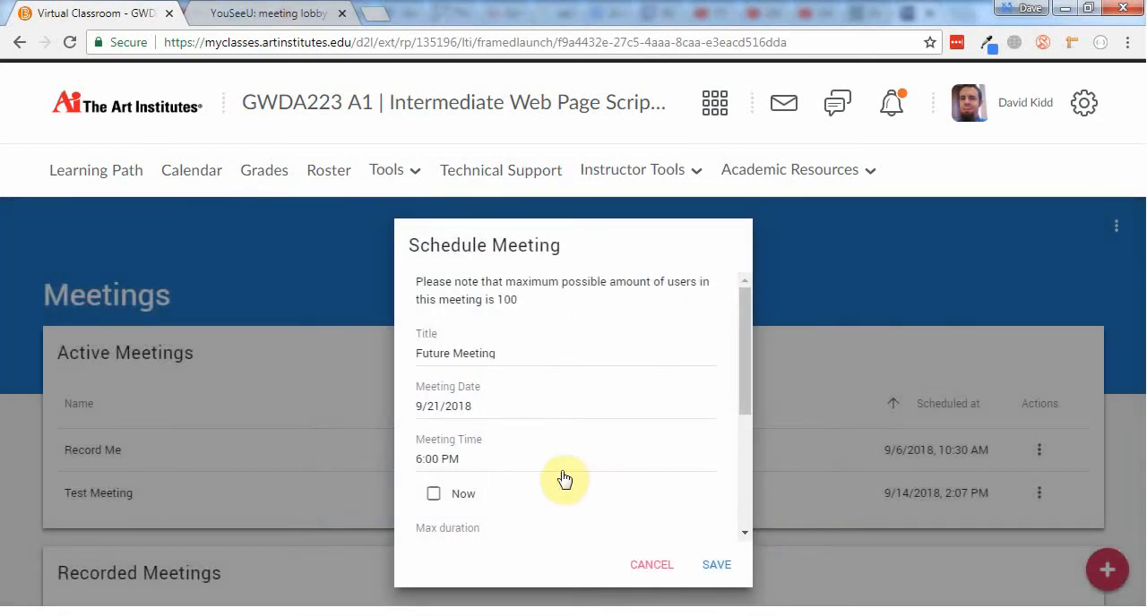
Enable automatic link to recording and external participants for the meeting, and save it
scroll(558, 478, "down", 2)
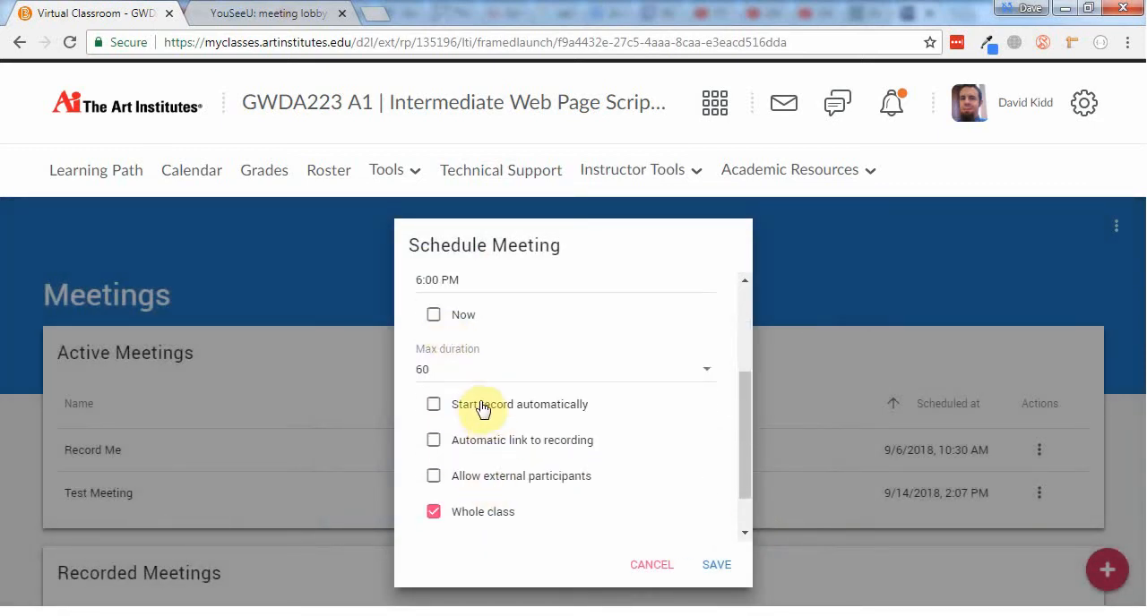
left_click(488, 439)
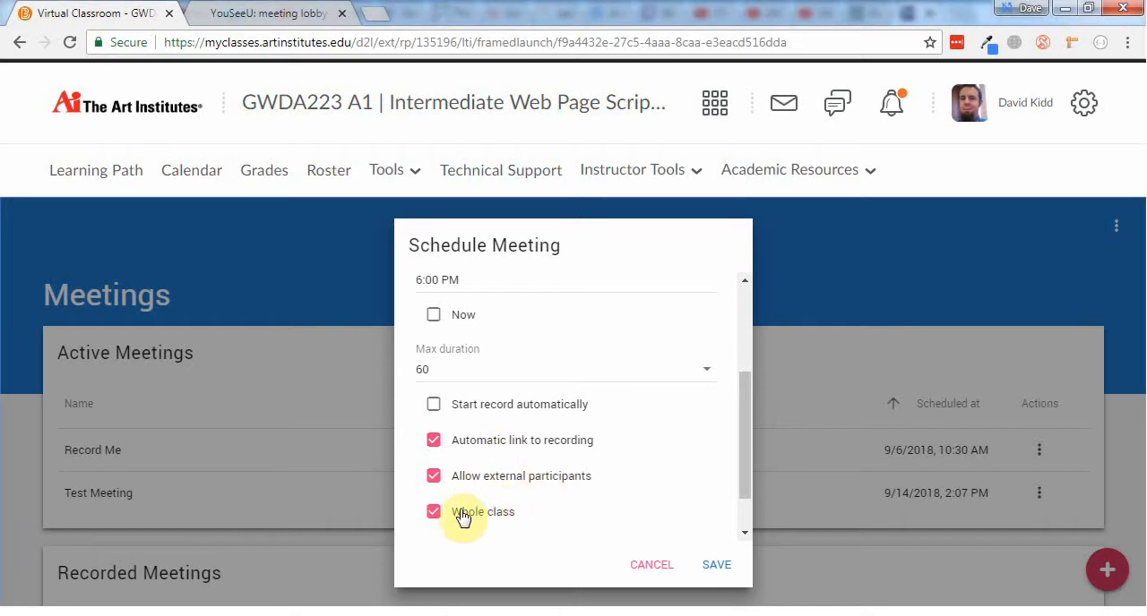
scroll(473, 512, "down", 1)
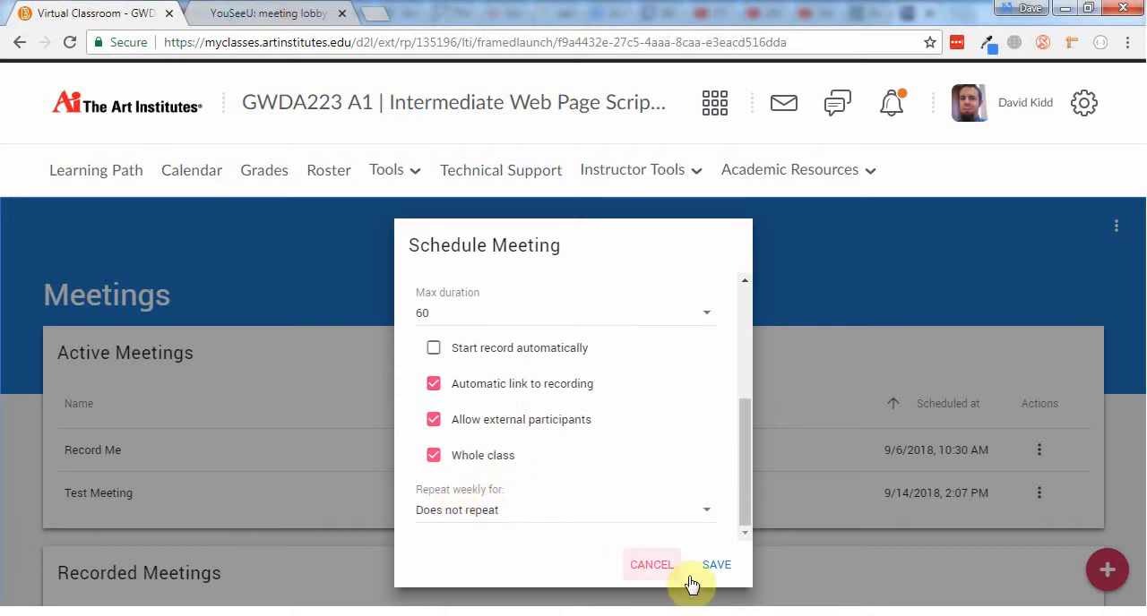
left_click(717, 566)
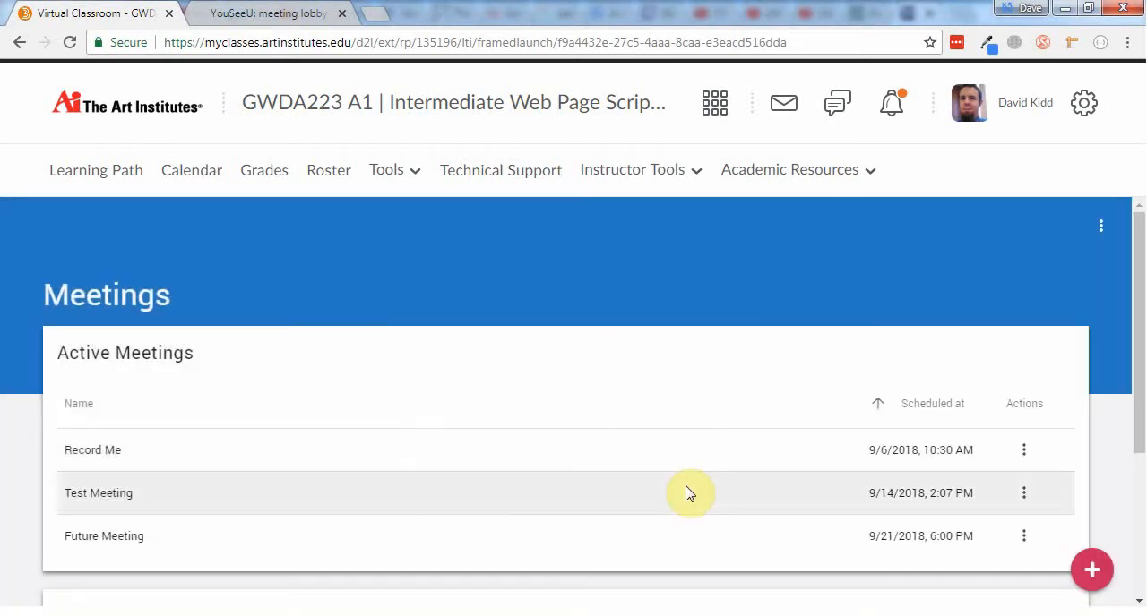
Review the editable settings of Future Meeting in the active meetings list and leave them without saving
scroll(689, 491, "down", 3)
scroll(690, 488, "up", 2)
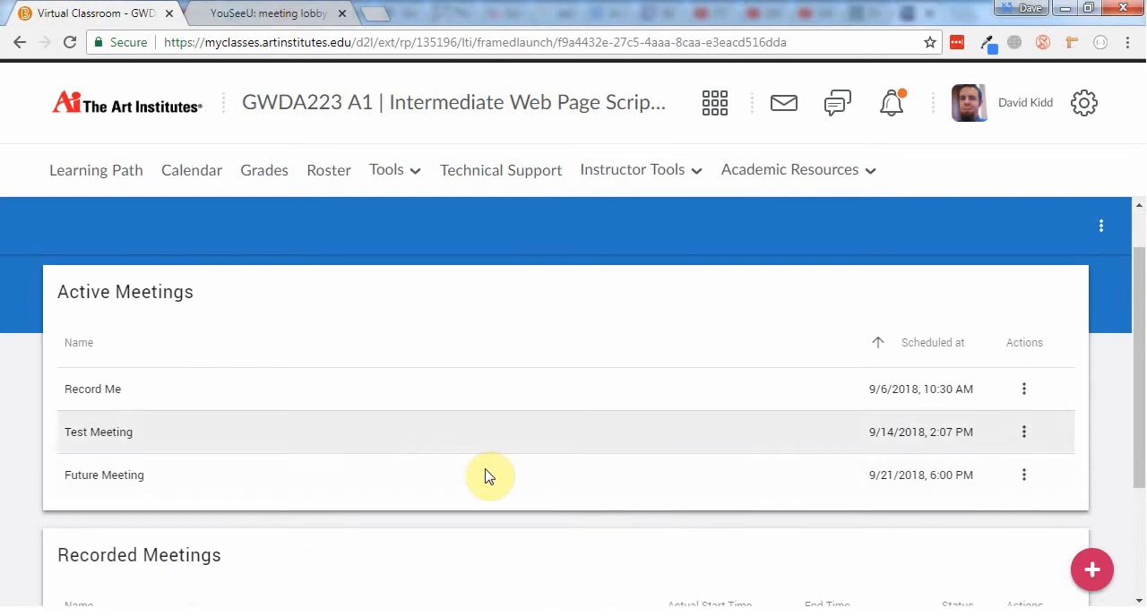
left_click(1024, 473)
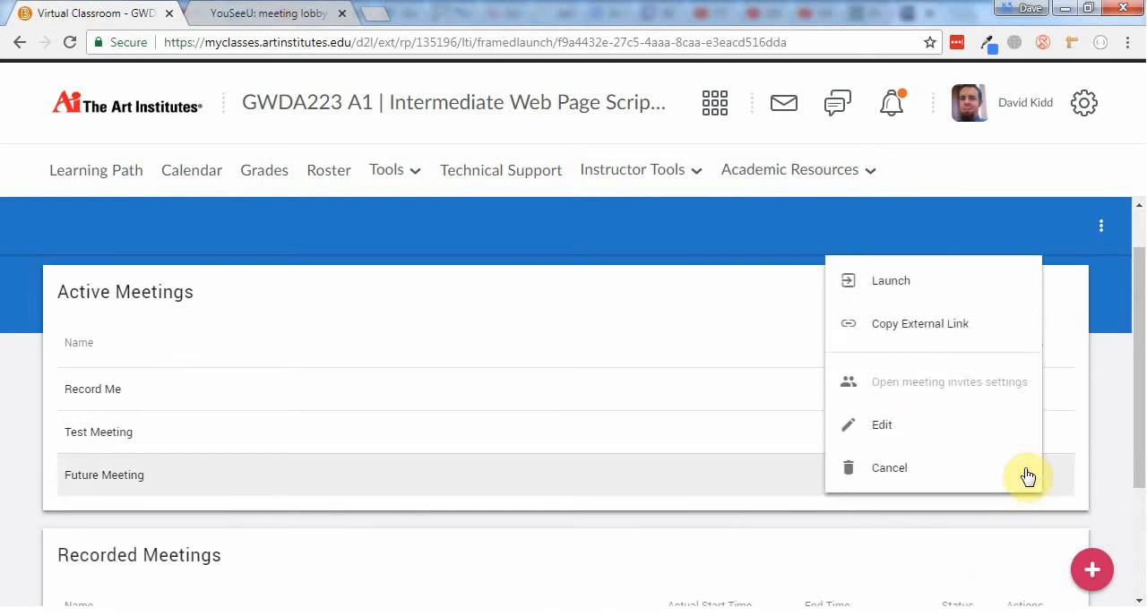
left_click(896, 426)
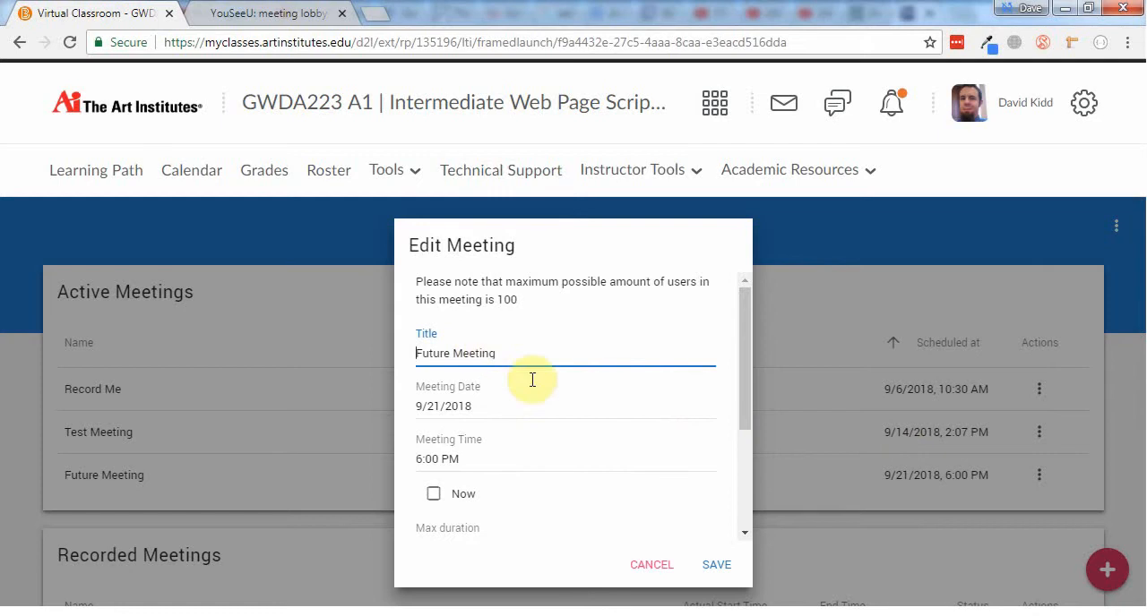
scroll(659, 411, "down", 2)
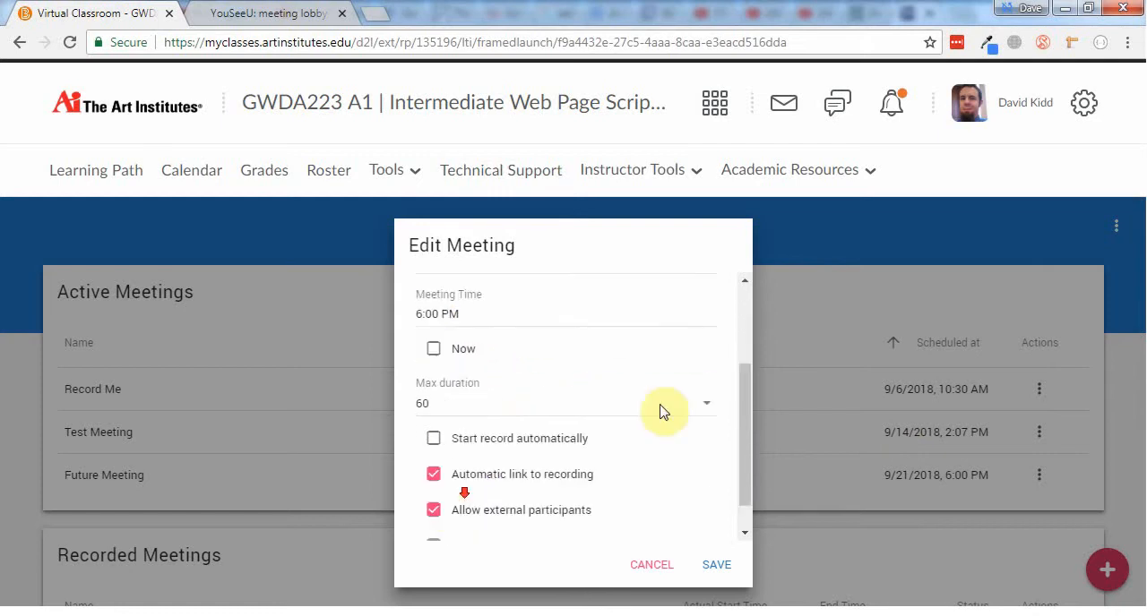
scroll(660, 411, "down", 1)
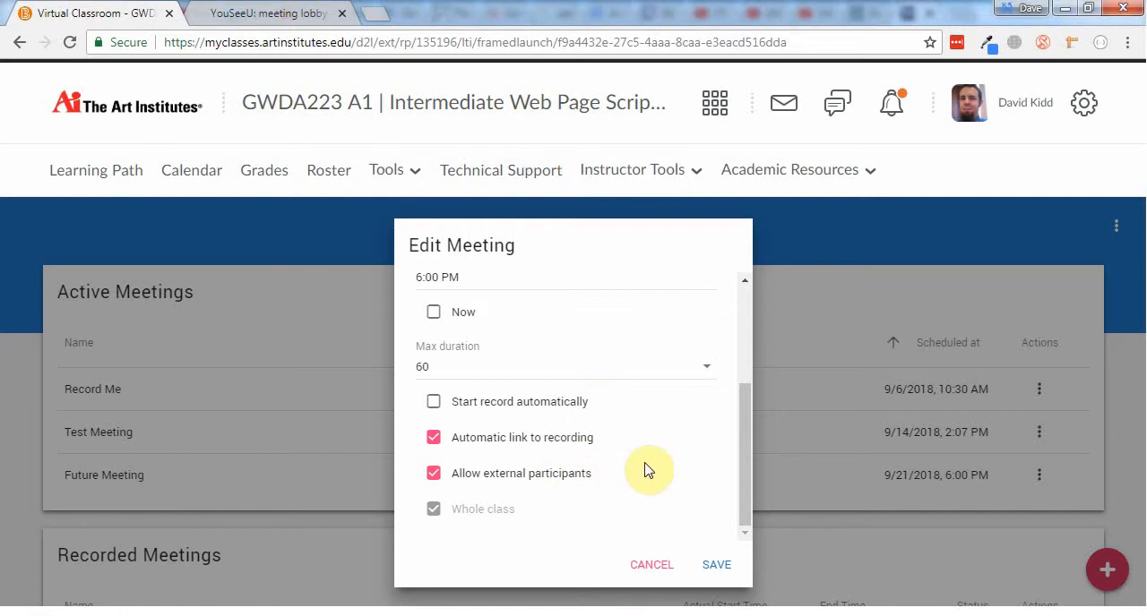
scroll(649, 471, "up", 3)
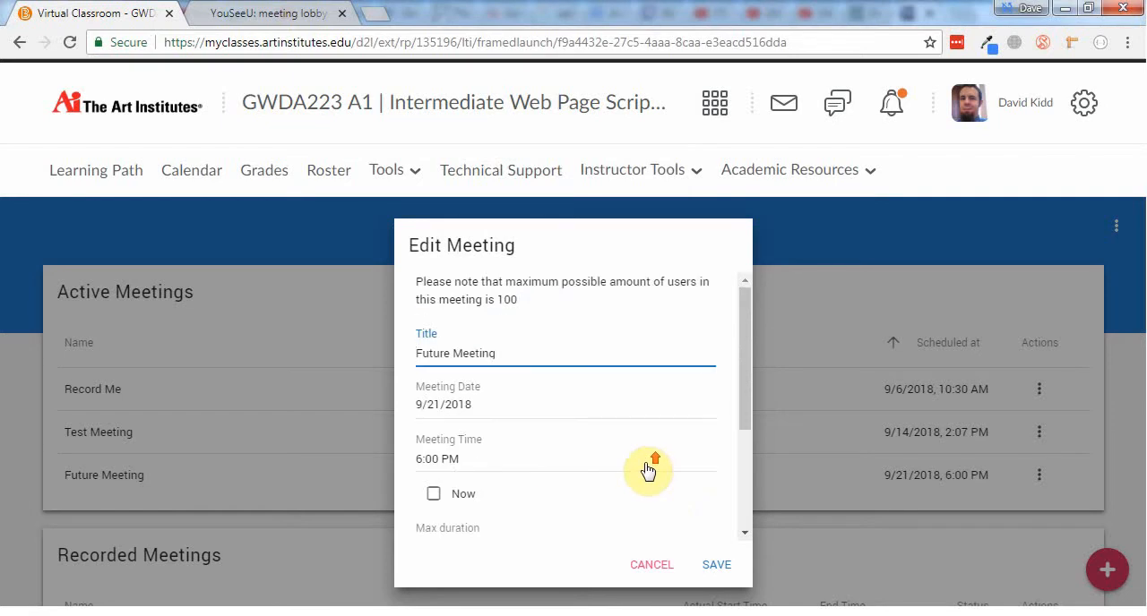
left_click(665, 563)
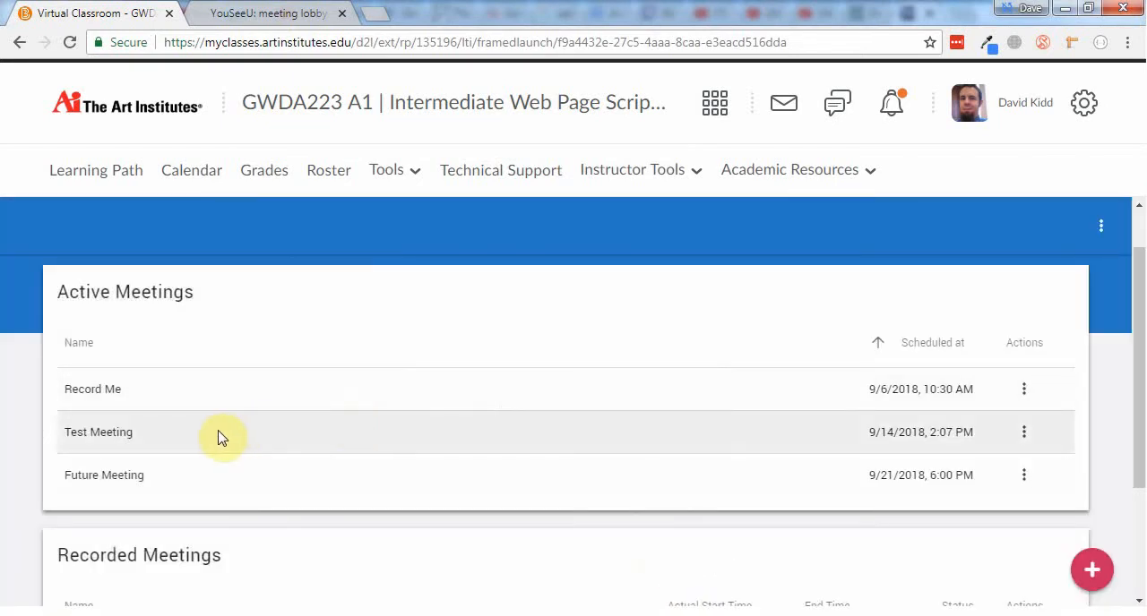
Examine which actions are available for Test Meeting in the active meetings list
left_click(1022, 434)
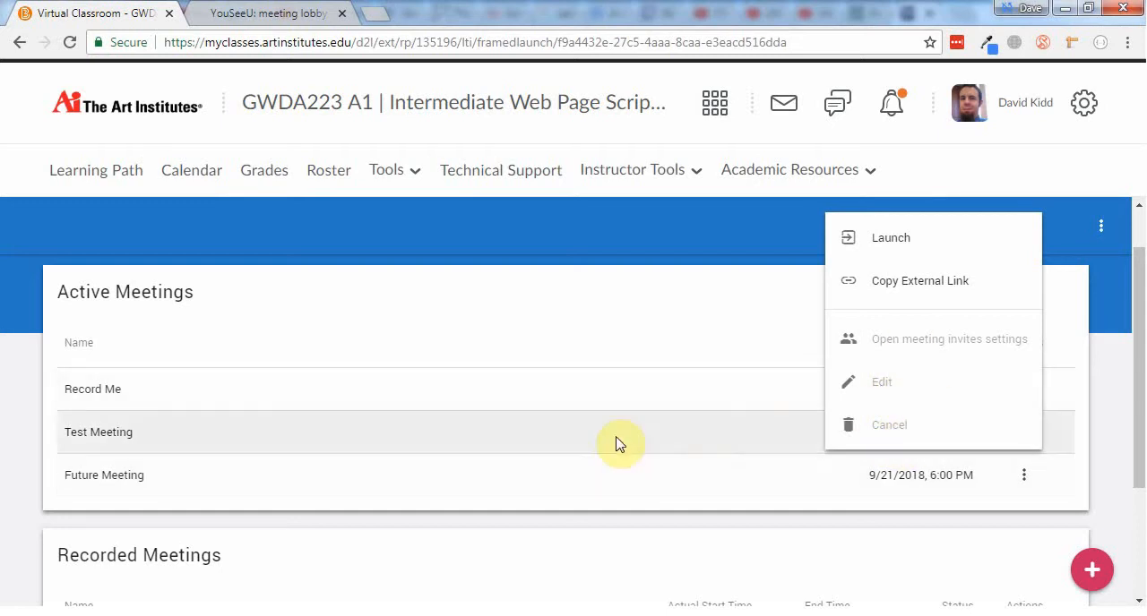
left_click(615, 443)
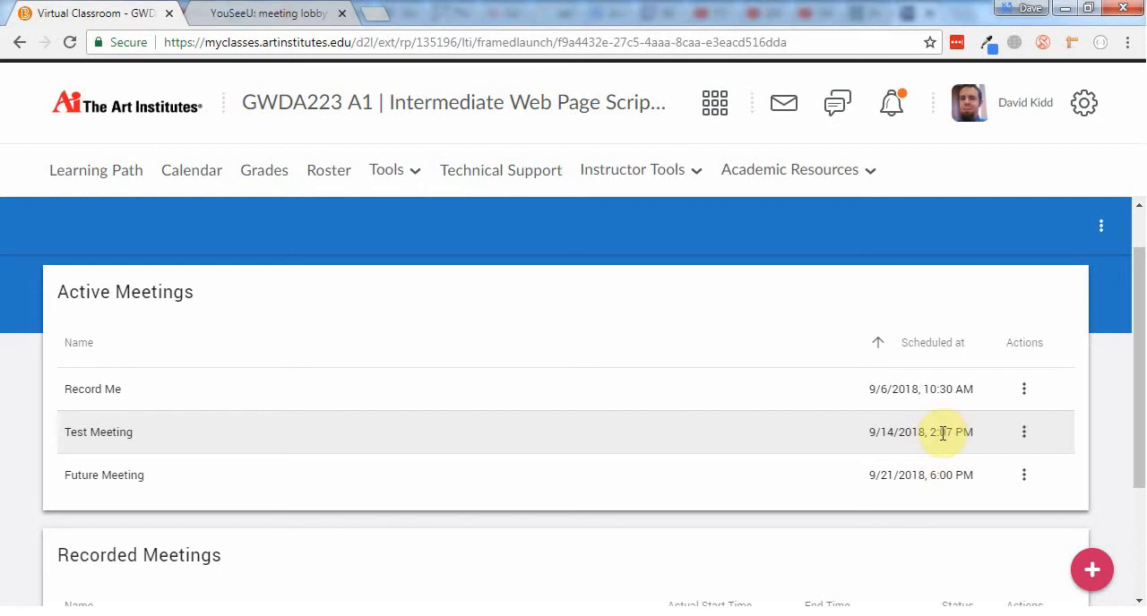
left_click(1025, 433)
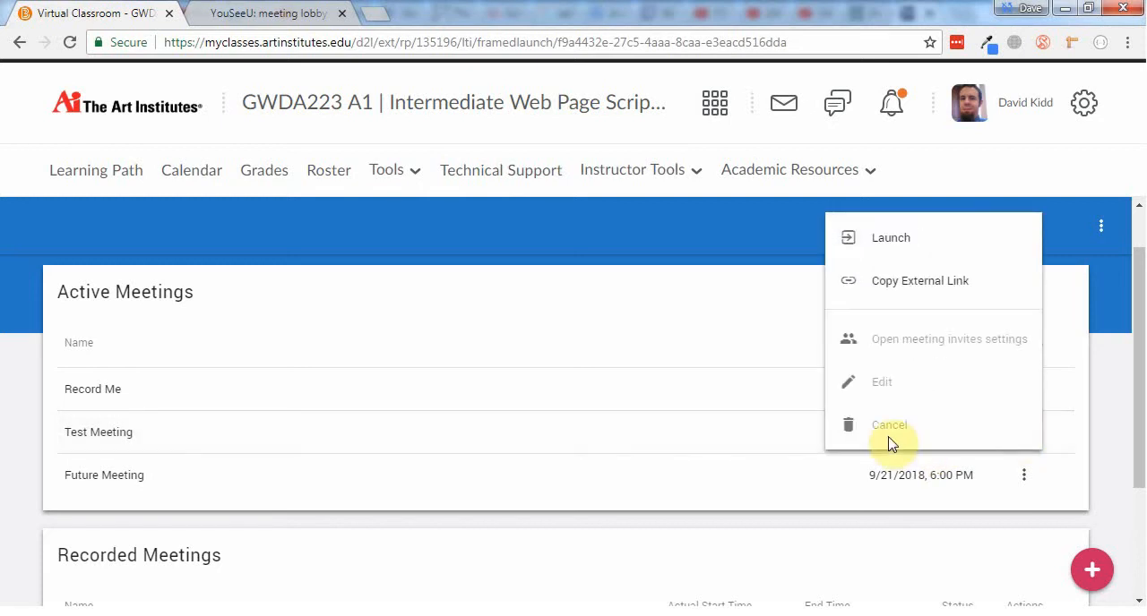
left_click(797, 437)
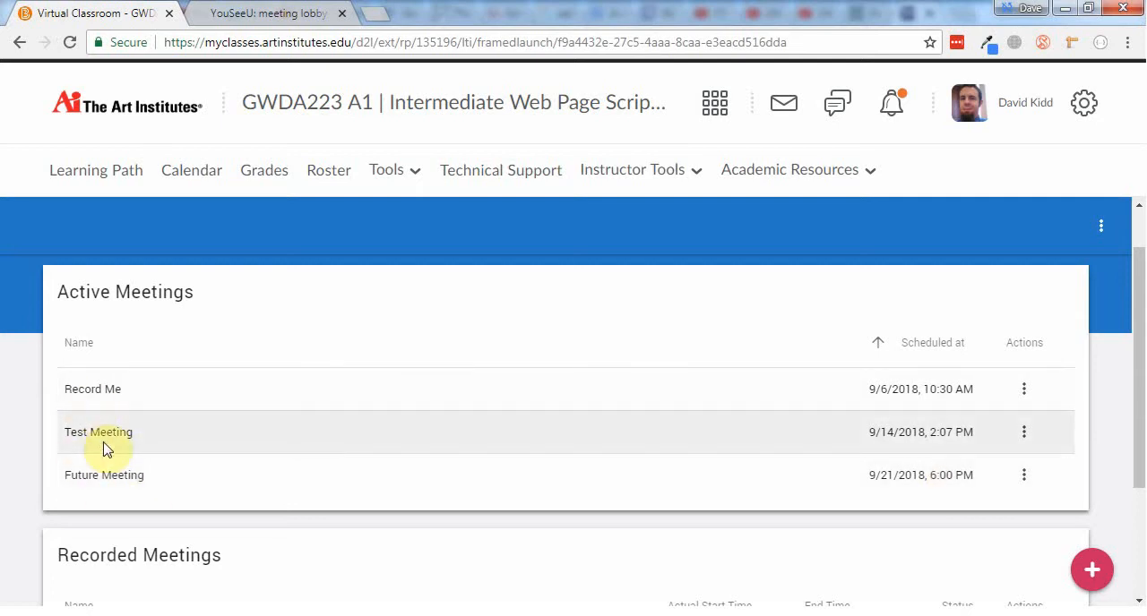
Add a new module named "Class Virtual Meeting" at the end of the course's Learning Path
left_click(102, 170)
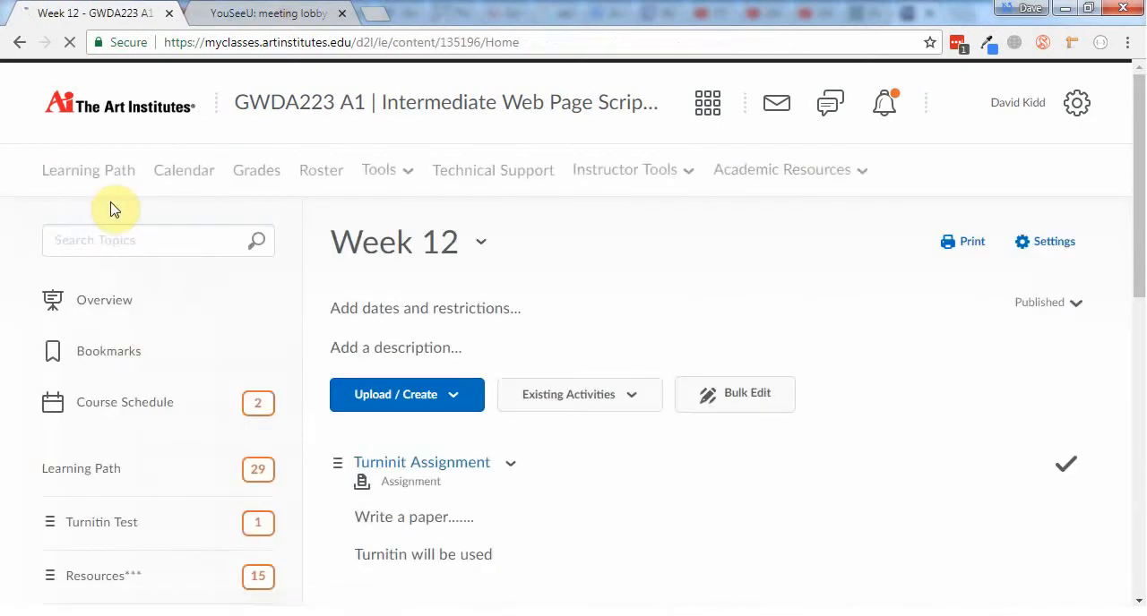
scroll(153, 329, "down", 6)
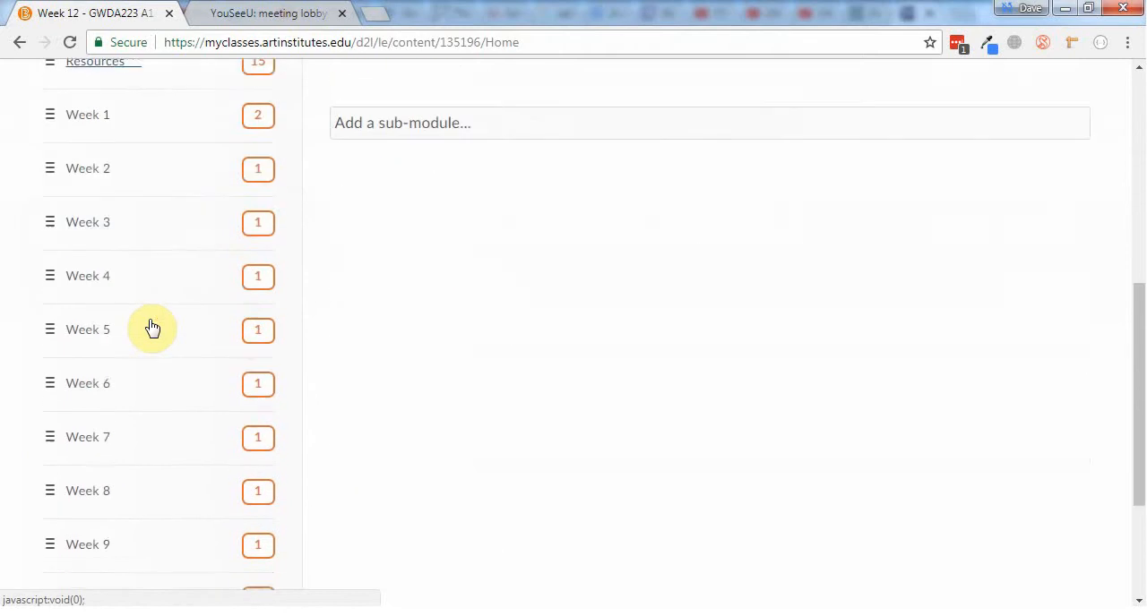
scroll(152, 329, "down", 3)
left_click(113, 546)
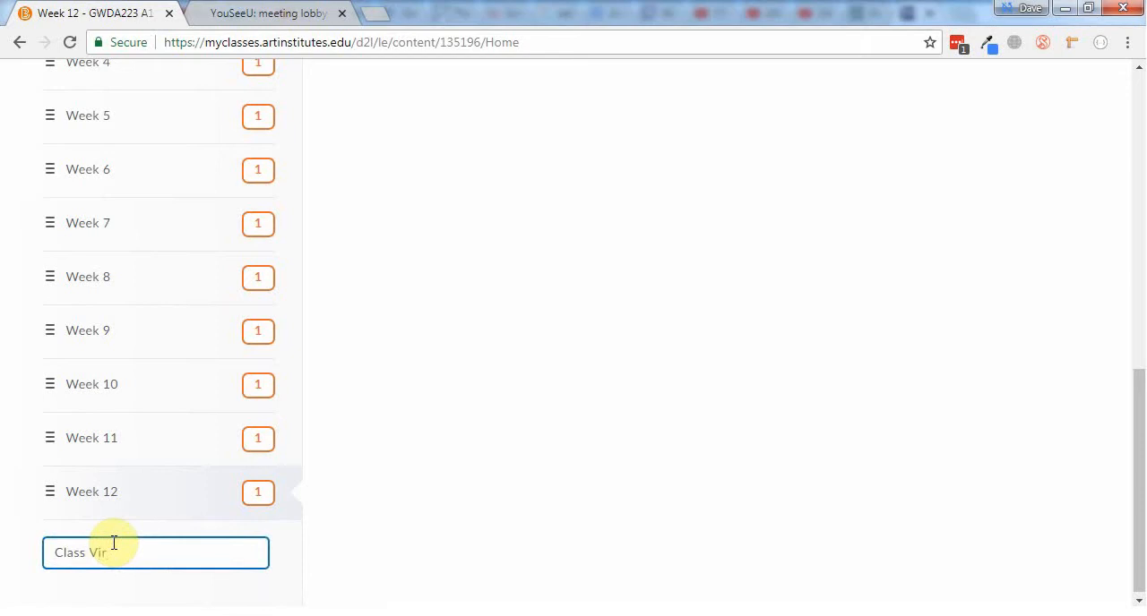
key("Return")
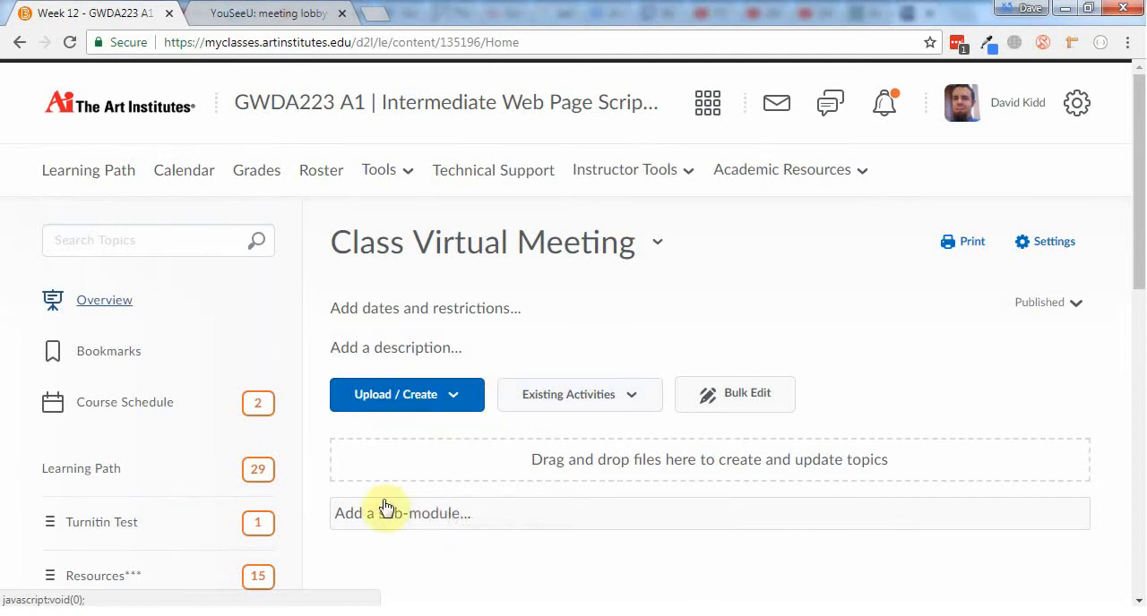
Add Future Meeting to the Class Virtual Meeting module as an existing Virtual Classroom activity
left_click(598, 403)
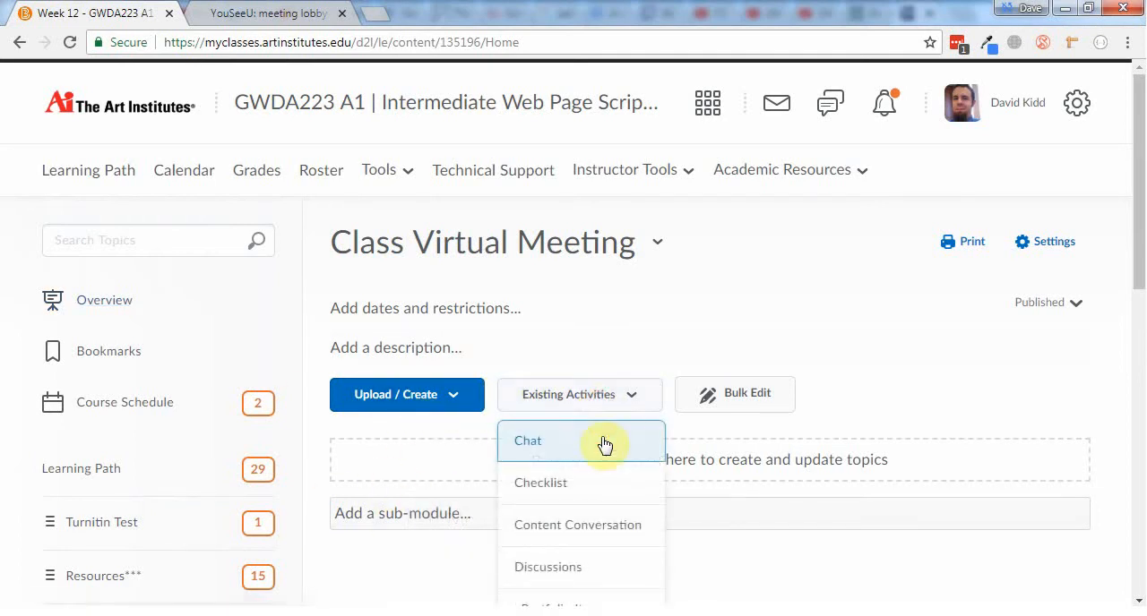
scroll(607, 443, "down", 7)
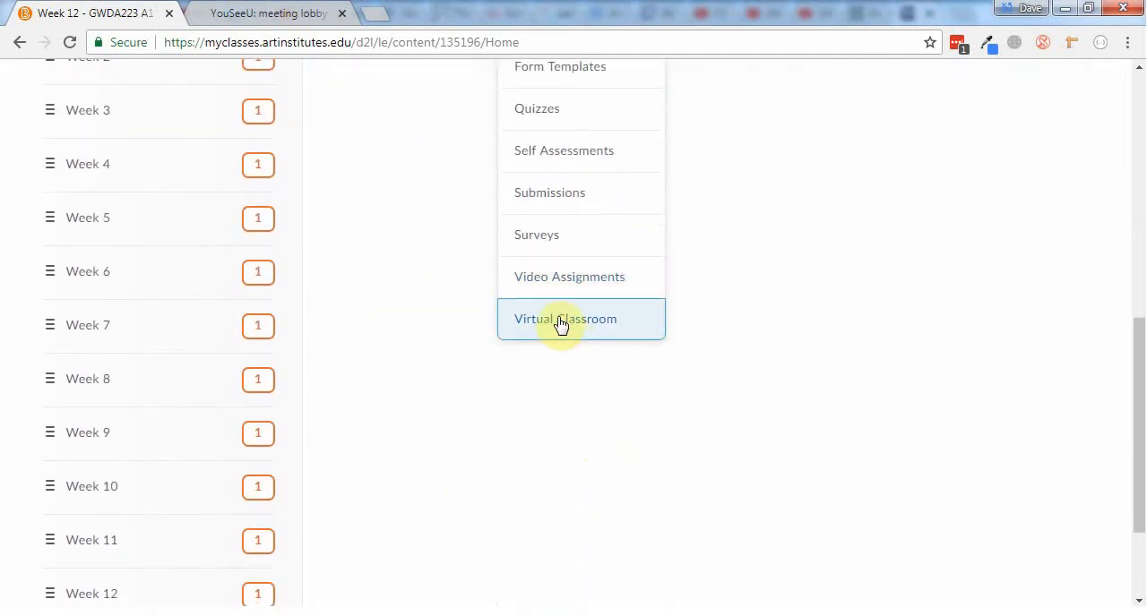
scroll(564, 331, "up", 7)
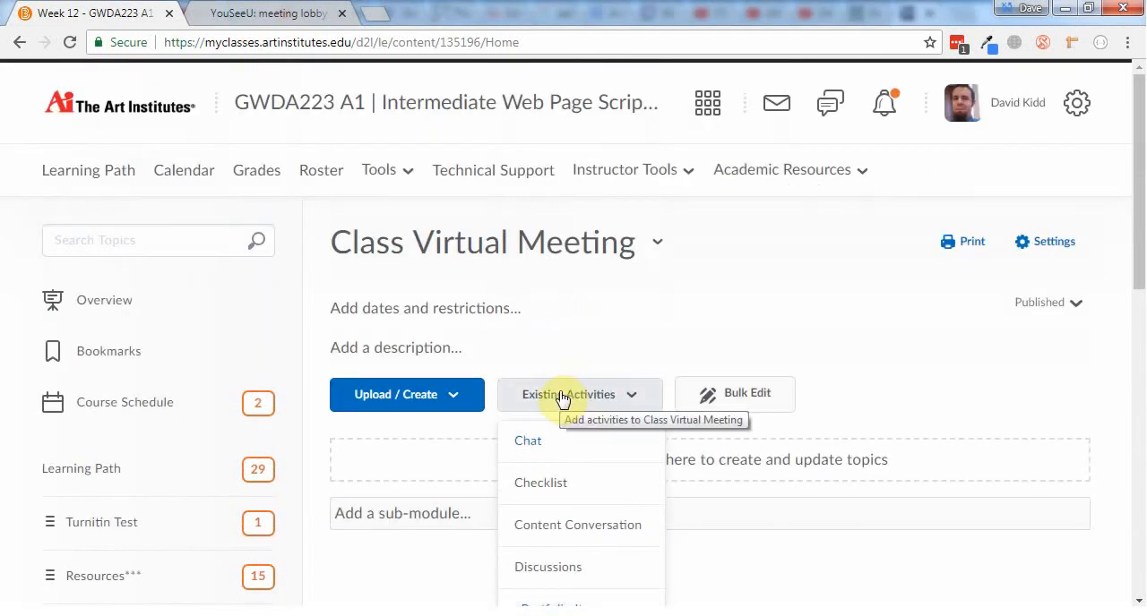
scroll(562, 400, "down", 5)
left_click(558, 507)
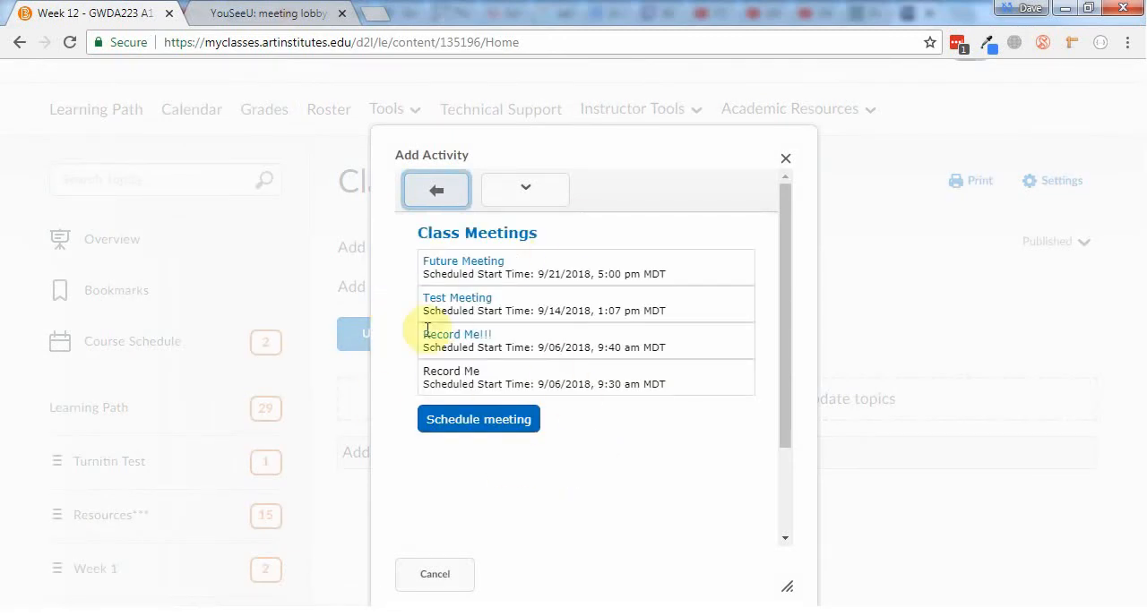
left_click(451, 270)
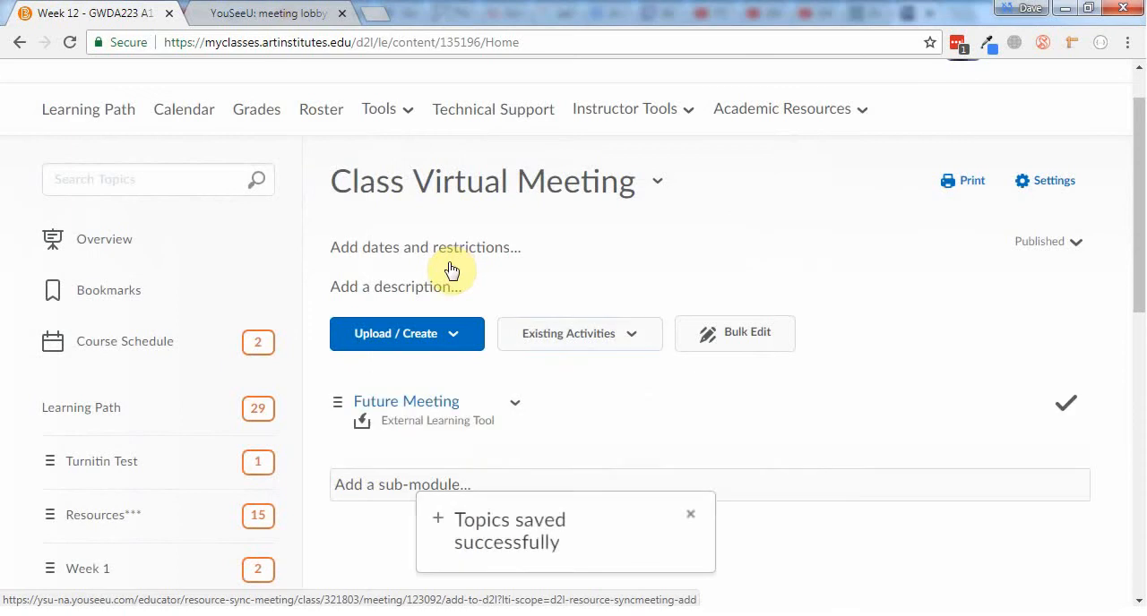
Open the Future Meeting topic and review its lobby page, including the invite link, starting time and meeting room entry
left_click(421, 411)
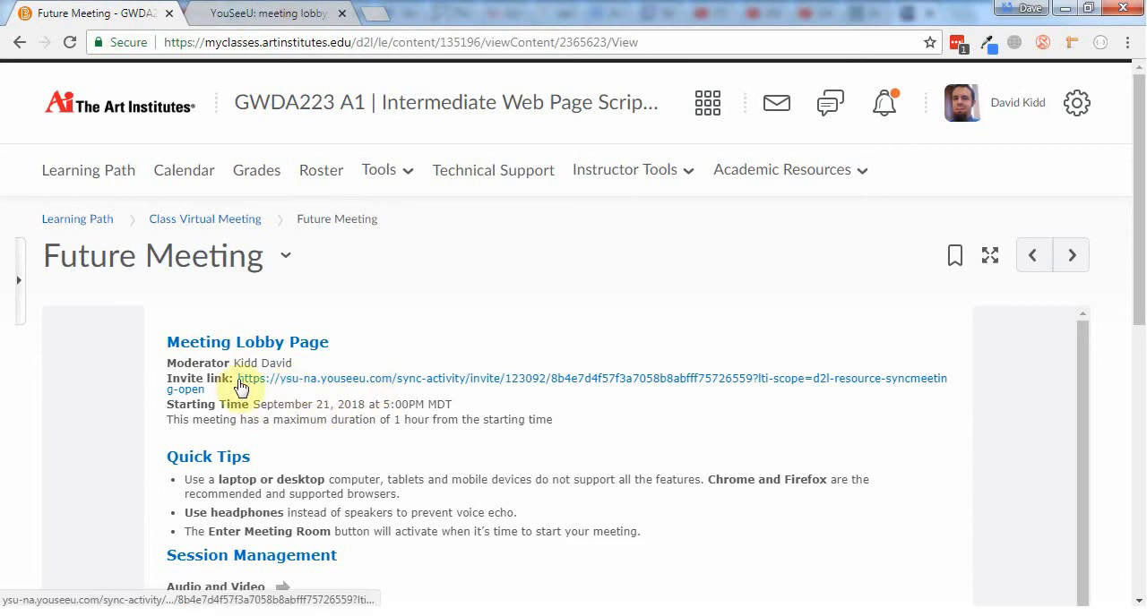
scroll(296, 479, "down", 1)
scroll(296, 480, "down", 3)
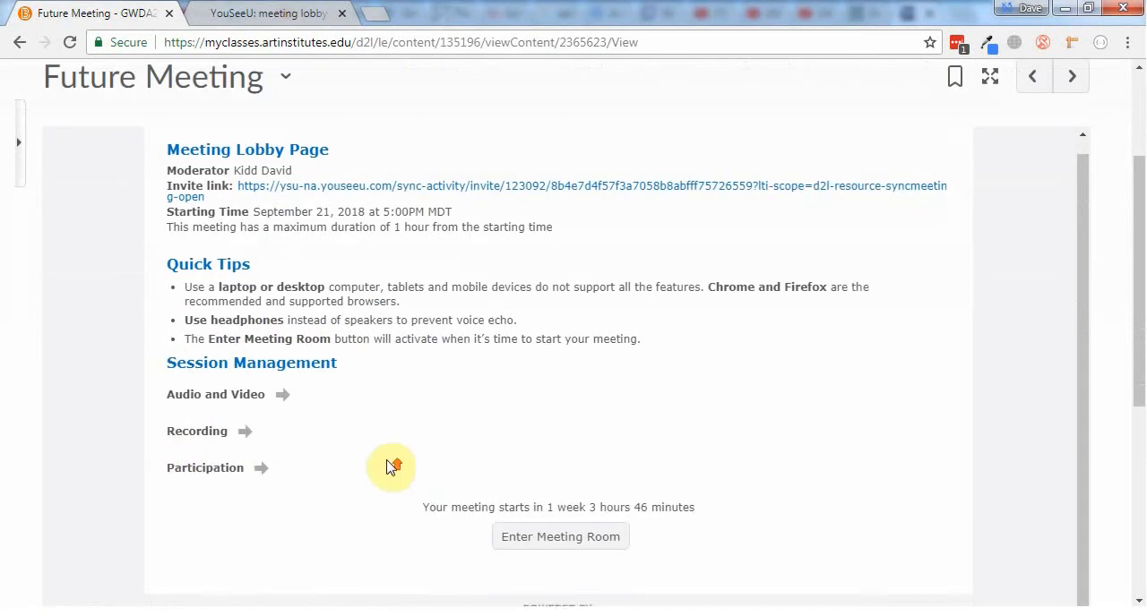
scroll(340, 358, "up", 3)
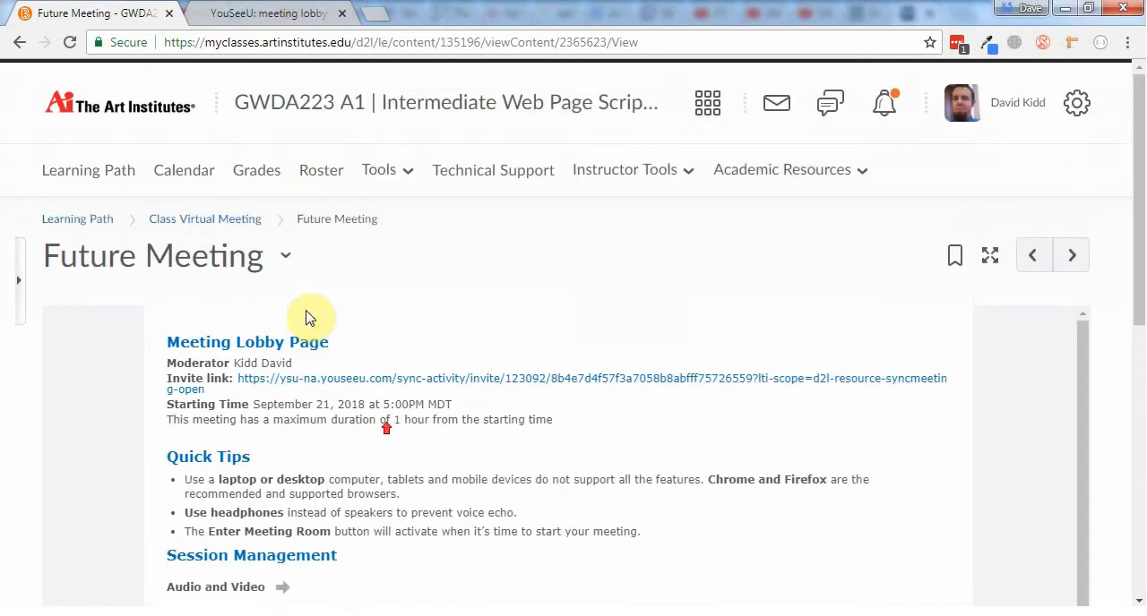
Add Test Meeting to the Class Virtual Meeting module as an existing Virtual Classroom activity and open its topic
left_click(188, 224)
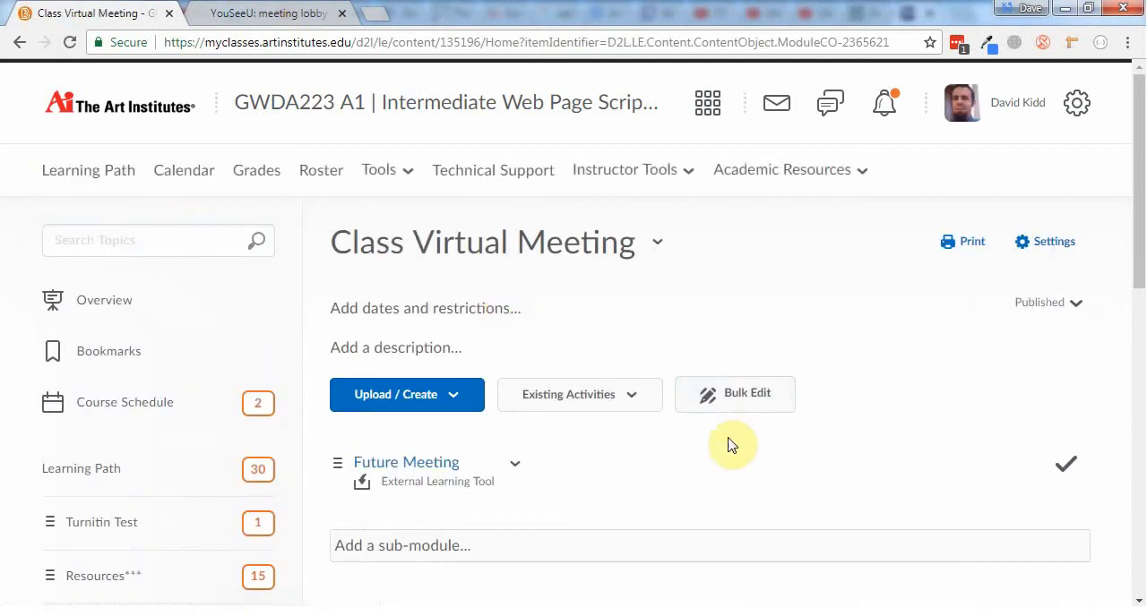
left_click(597, 399)
scroll(556, 439, "down", 5)
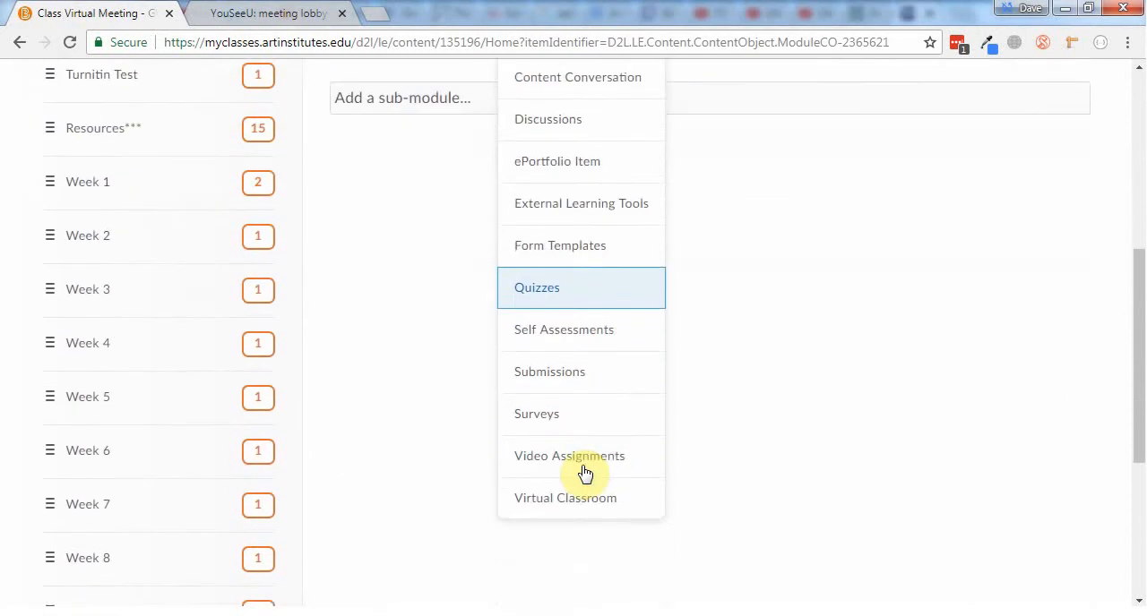
scroll(584, 474, "down", 1)
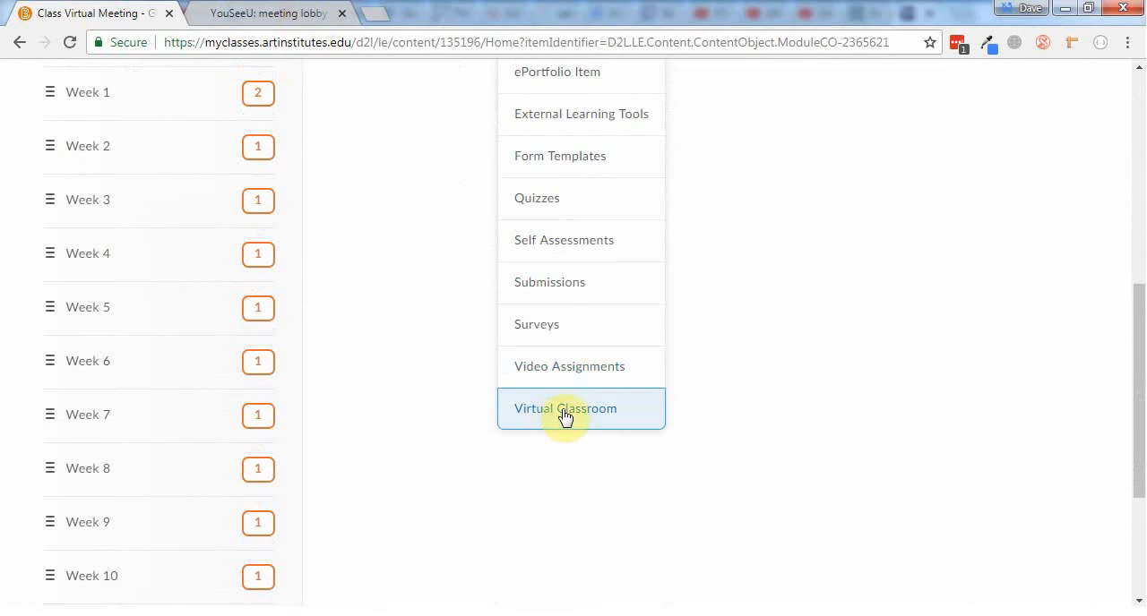
left_click(564, 413)
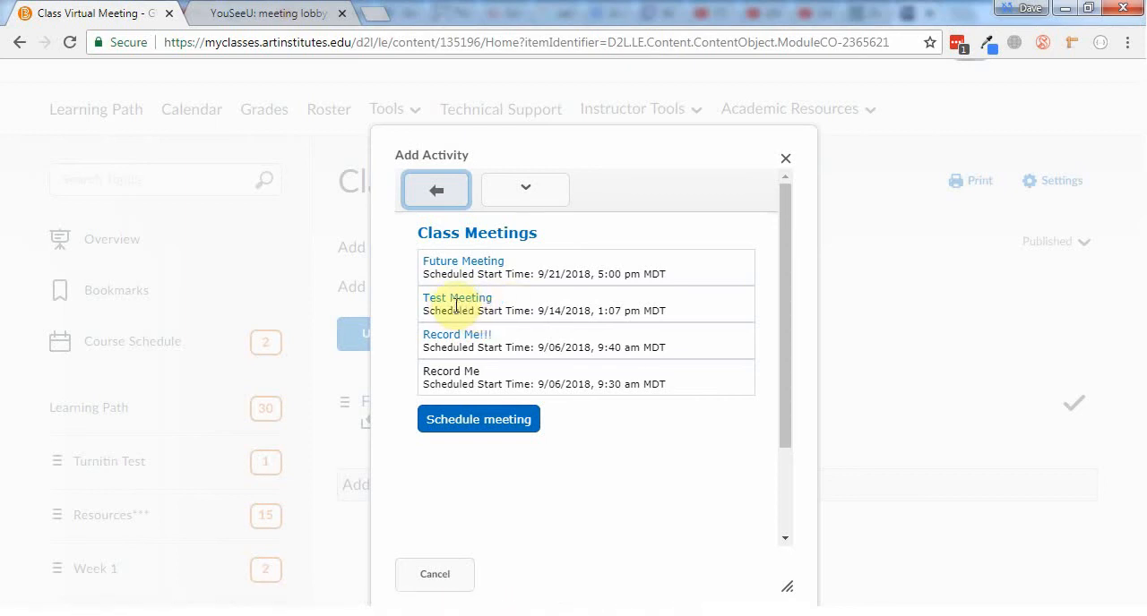
left_click(458, 301)
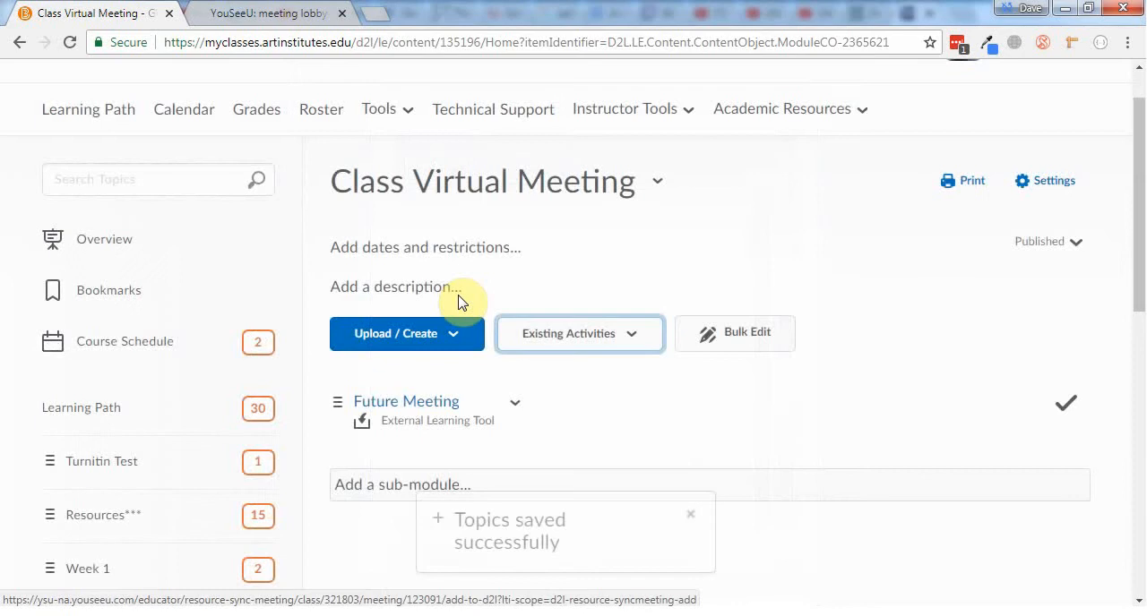
scroll(408, 271, "down", 3)
left_click(392, 197)
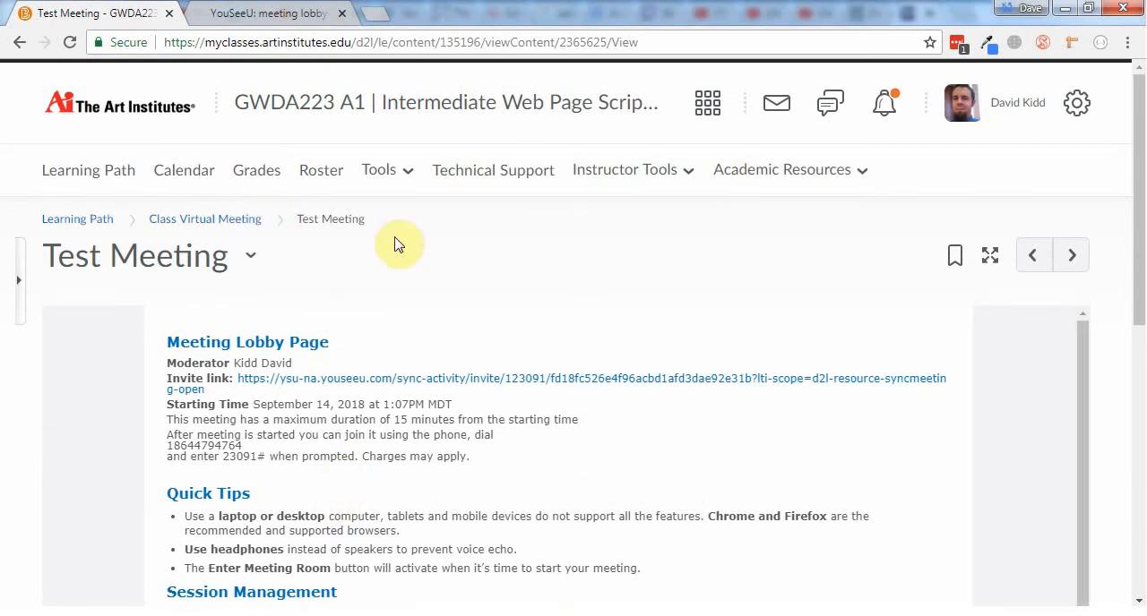
Edit Future Meeting in the Virtual Classroom meetings list to disallow external participants, and save it
left_click(380, 180)
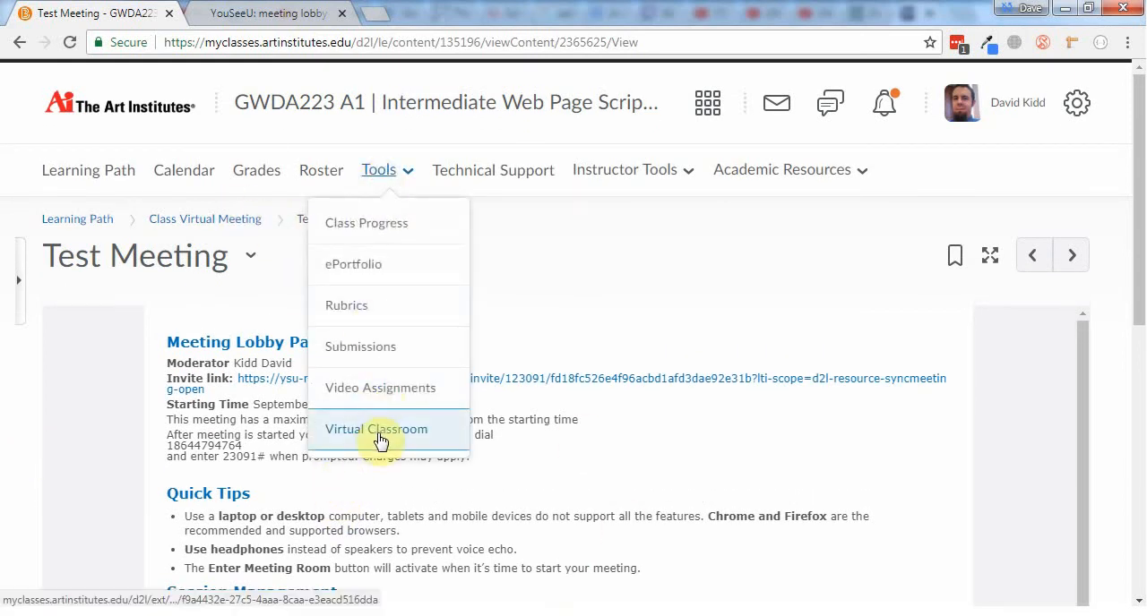
left_click(377, 438)
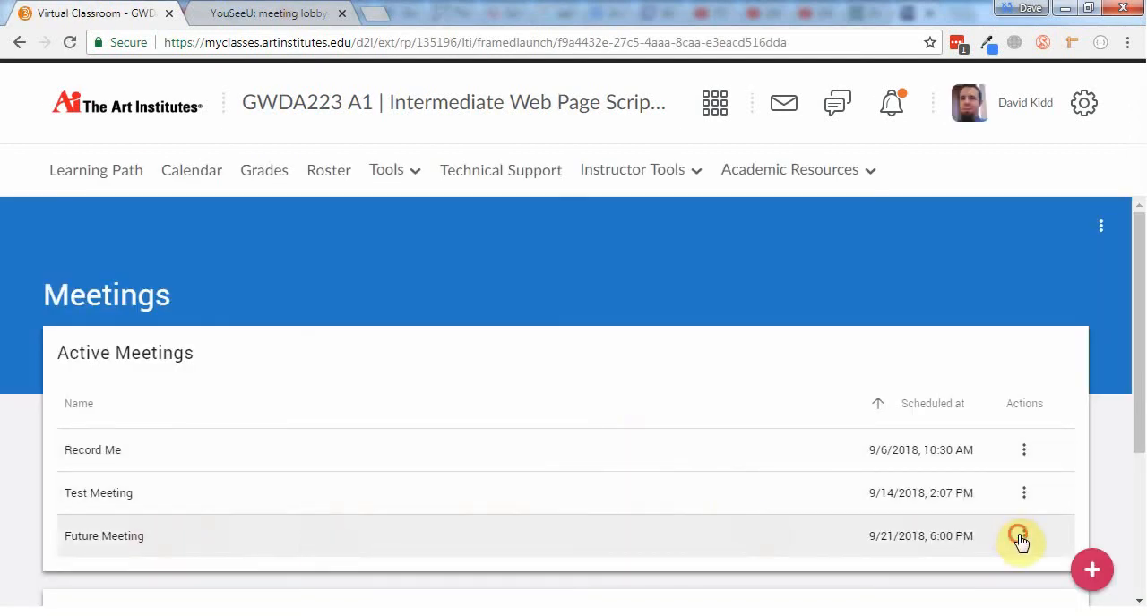
left_click(1021, 538)
left_click(927, 494)
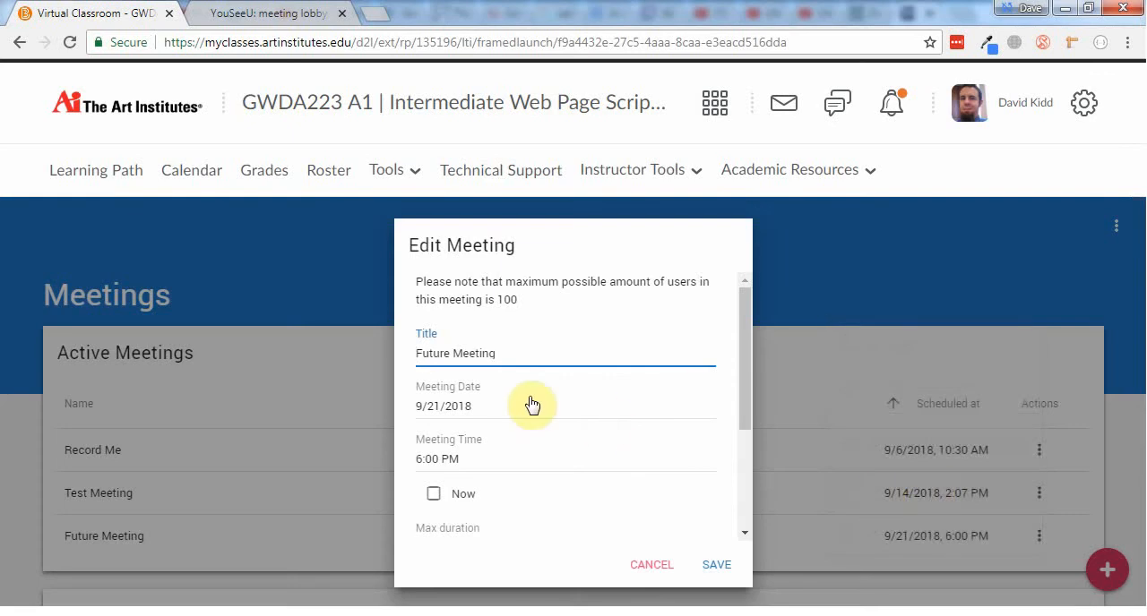
scroll(537, 406, "down", 2)
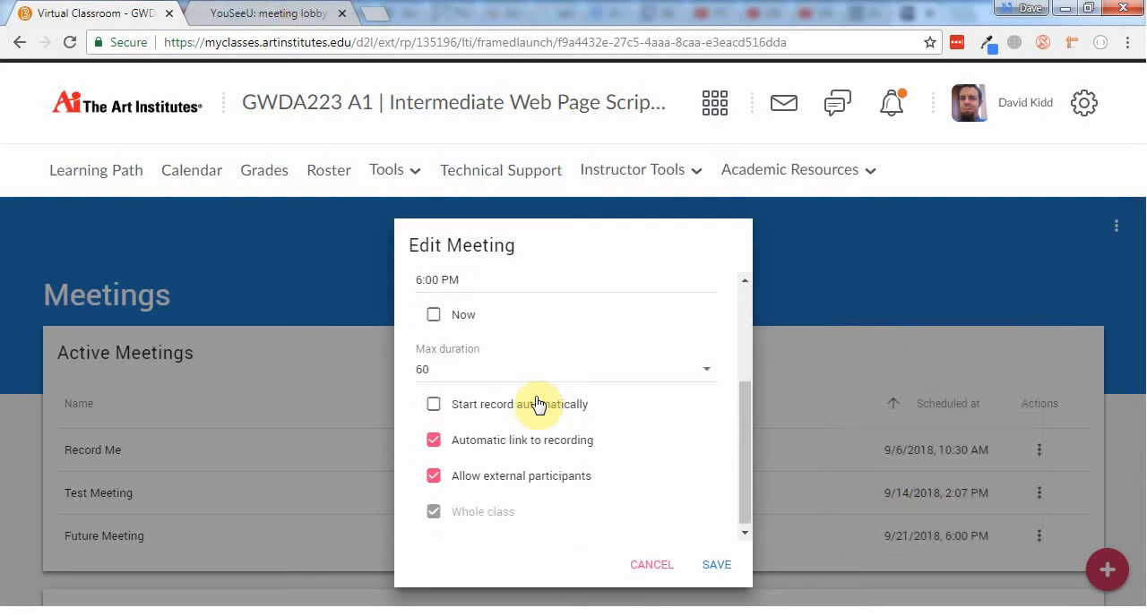
left_click(486, 477)
left_click(722, 569)
left_click(717, 570)
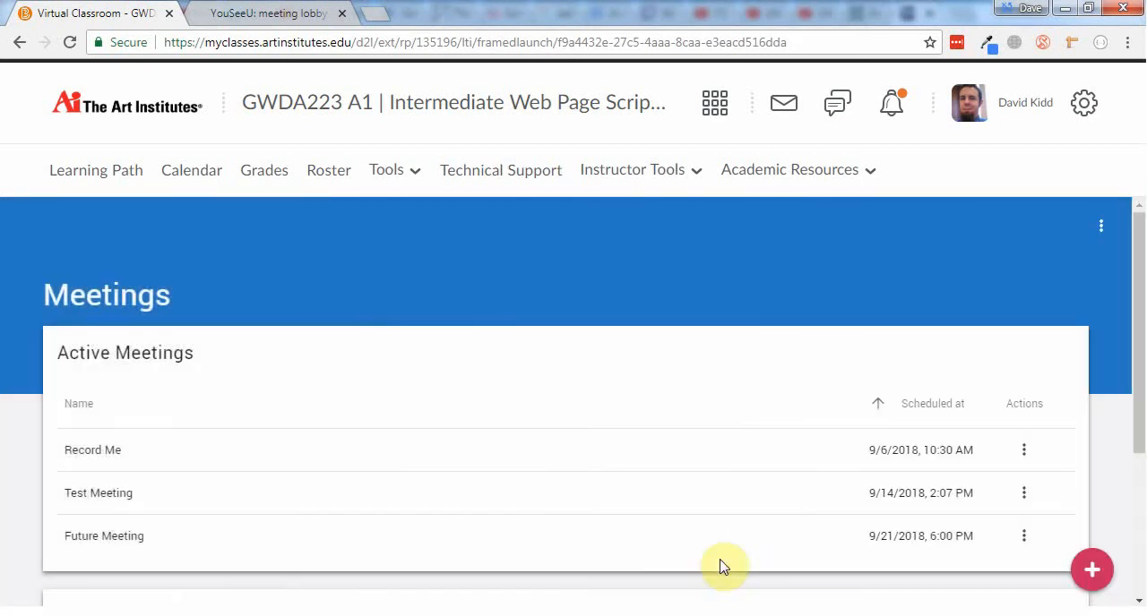
Reopen the Future Meeting topic from the Learning Path and check its lobby page for the invite link, starting time and room entry
left_click(108, 178)
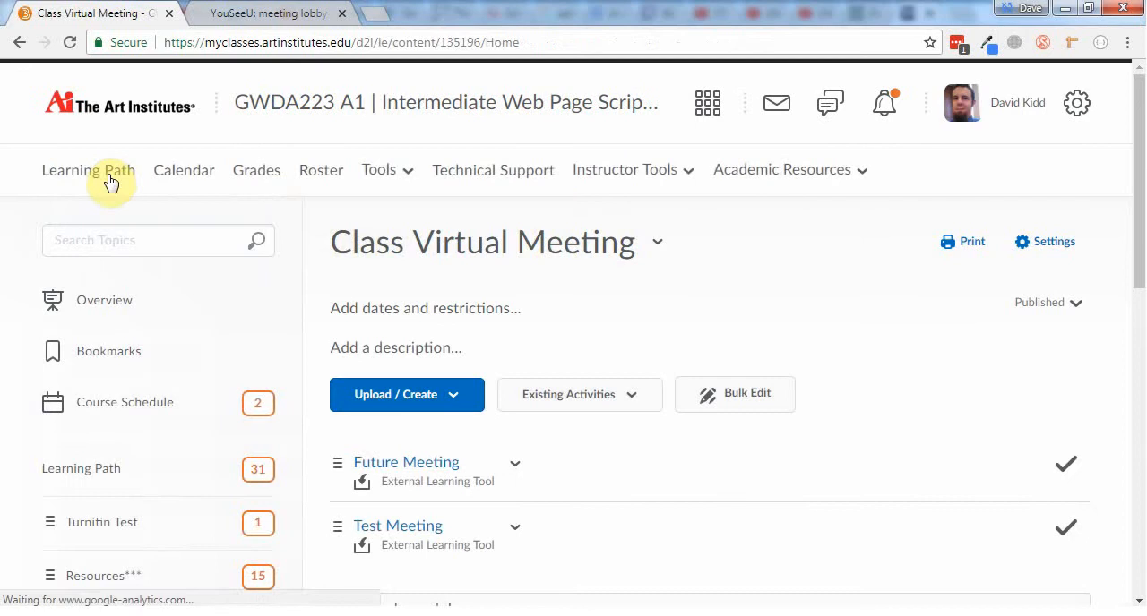
scroll(655, 261, "down", 1)
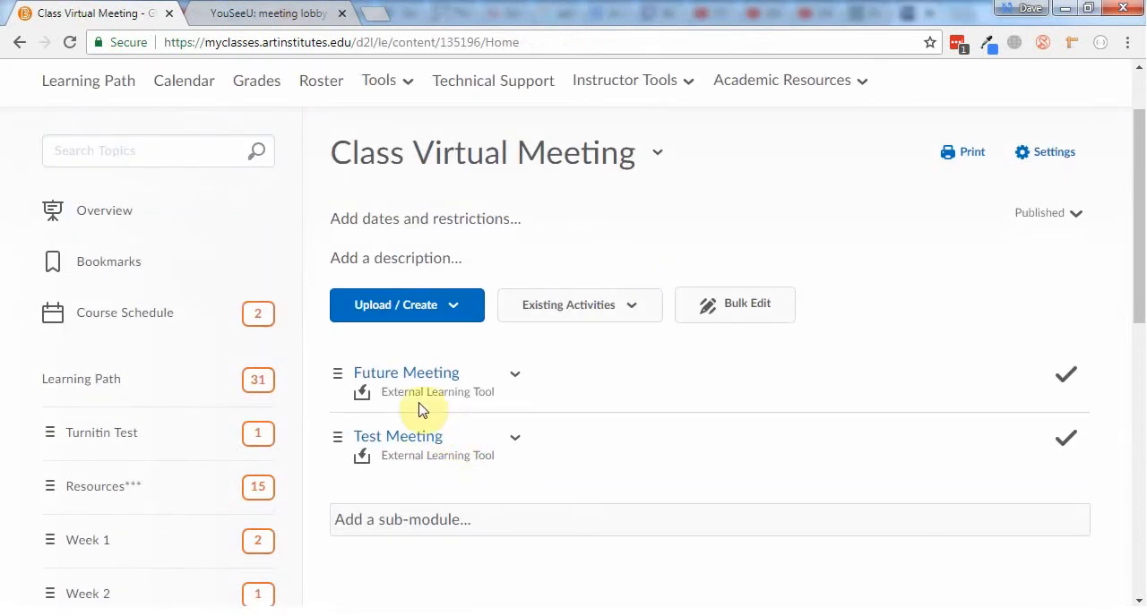
left_click(420, 386)
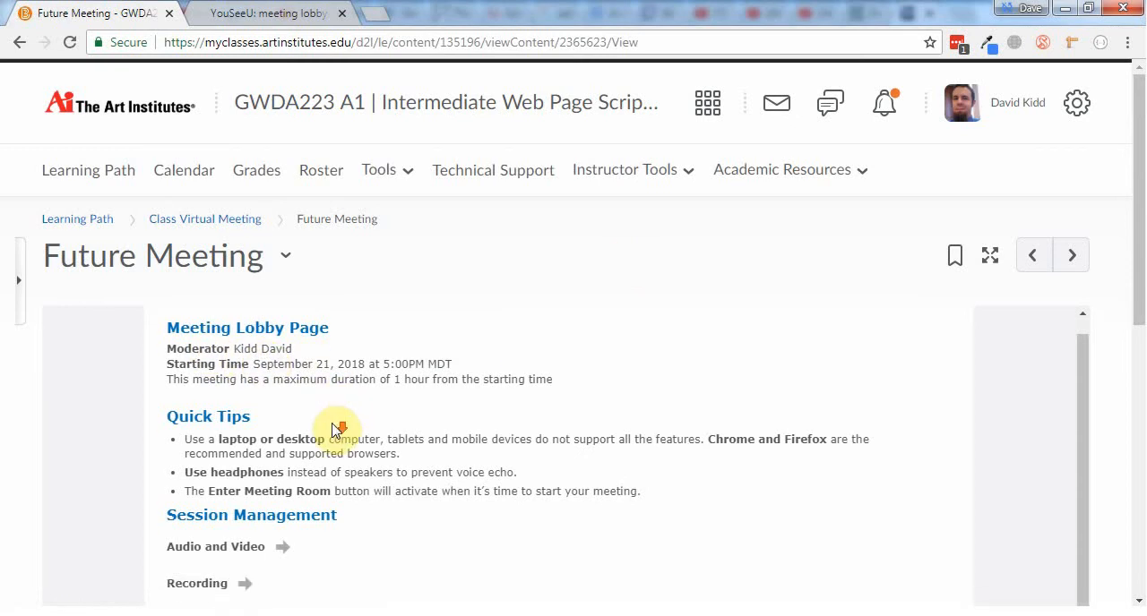
scroll(290, 439, "down", 5)
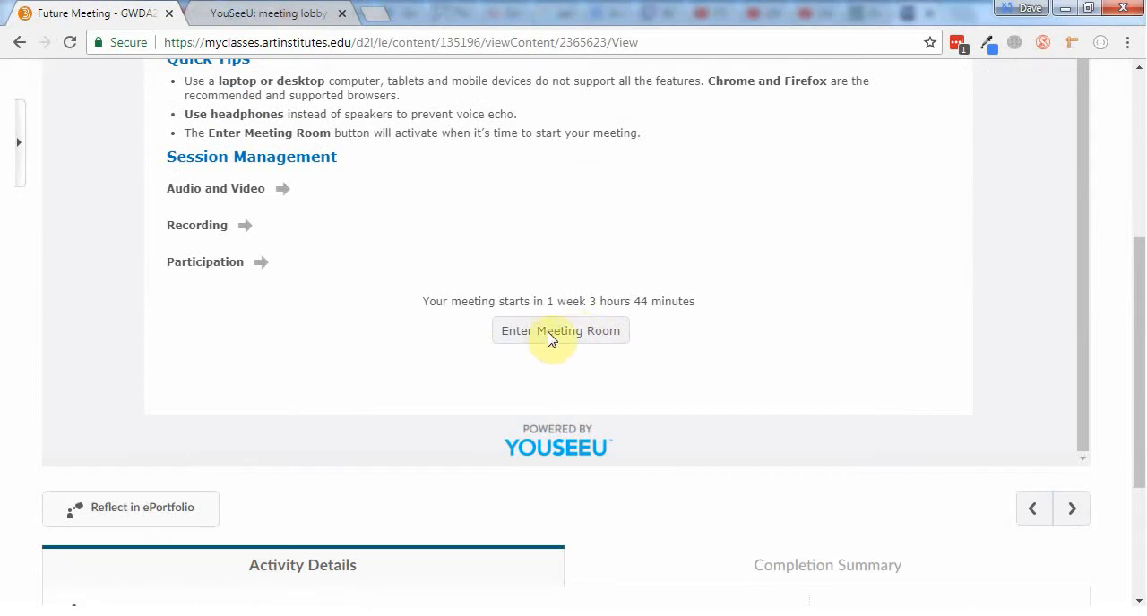
scroll(542, 362, "up", 1)
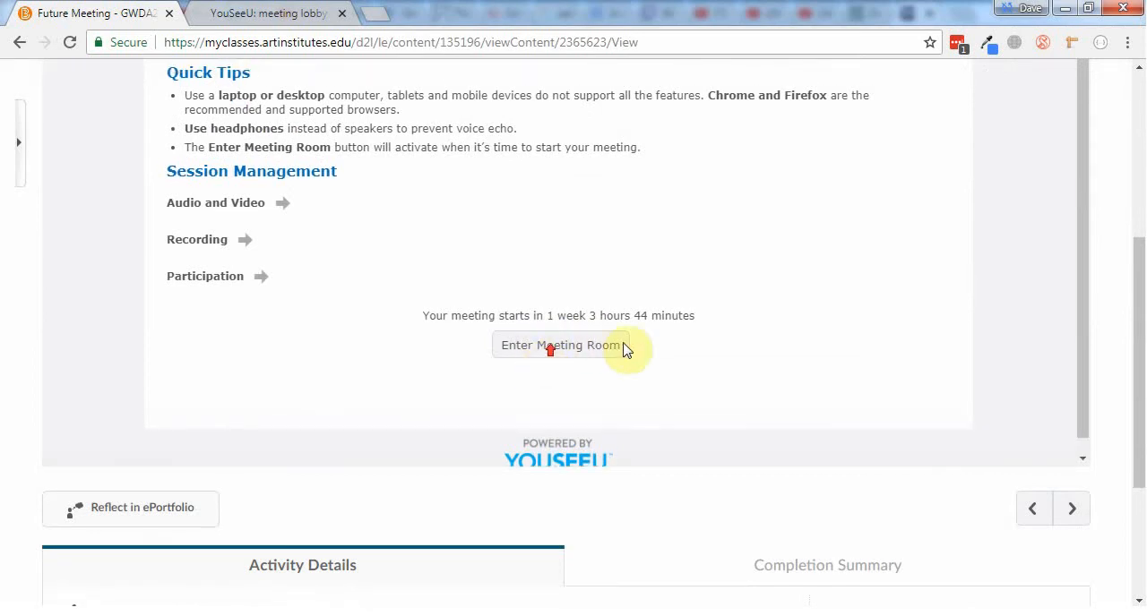
scroll(1080, 372, "up", 5)
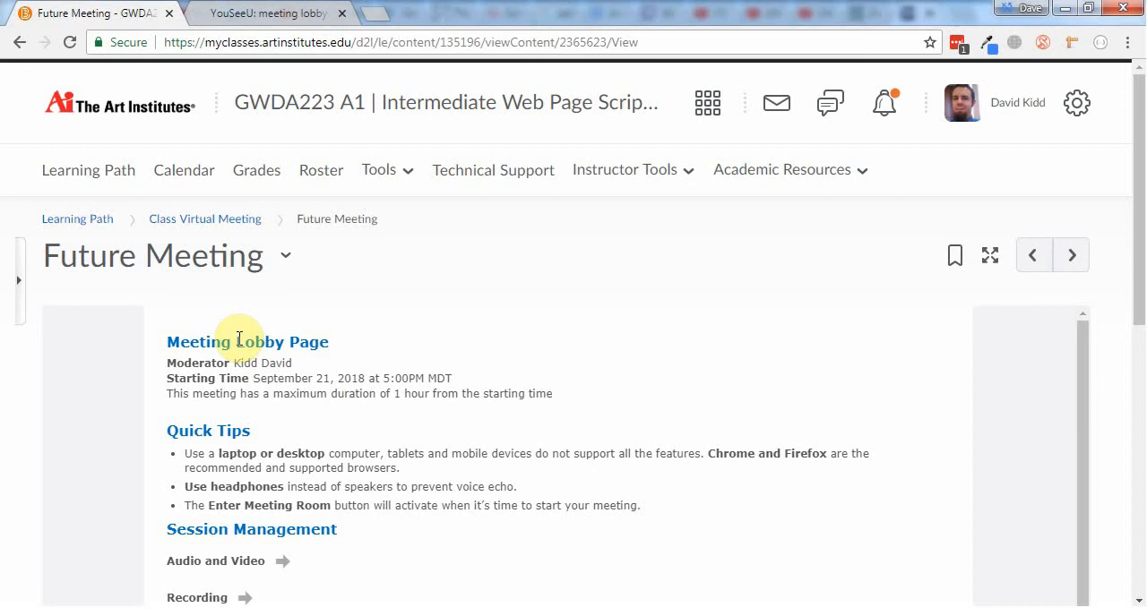
scroll(349, 400, "down", 2)
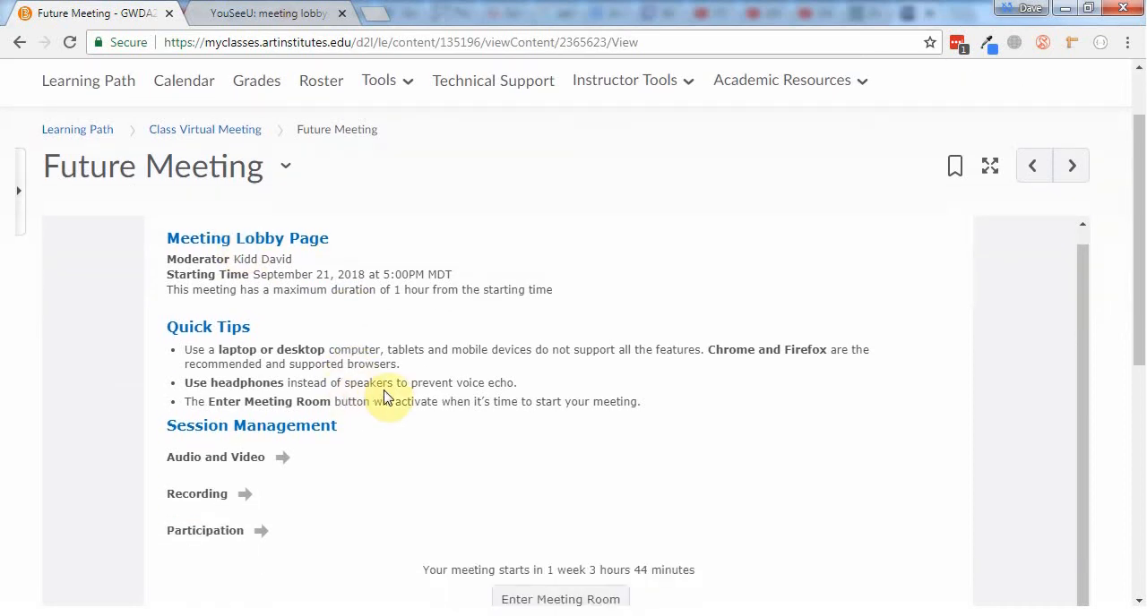
scroll(386, 400, "up", 1)
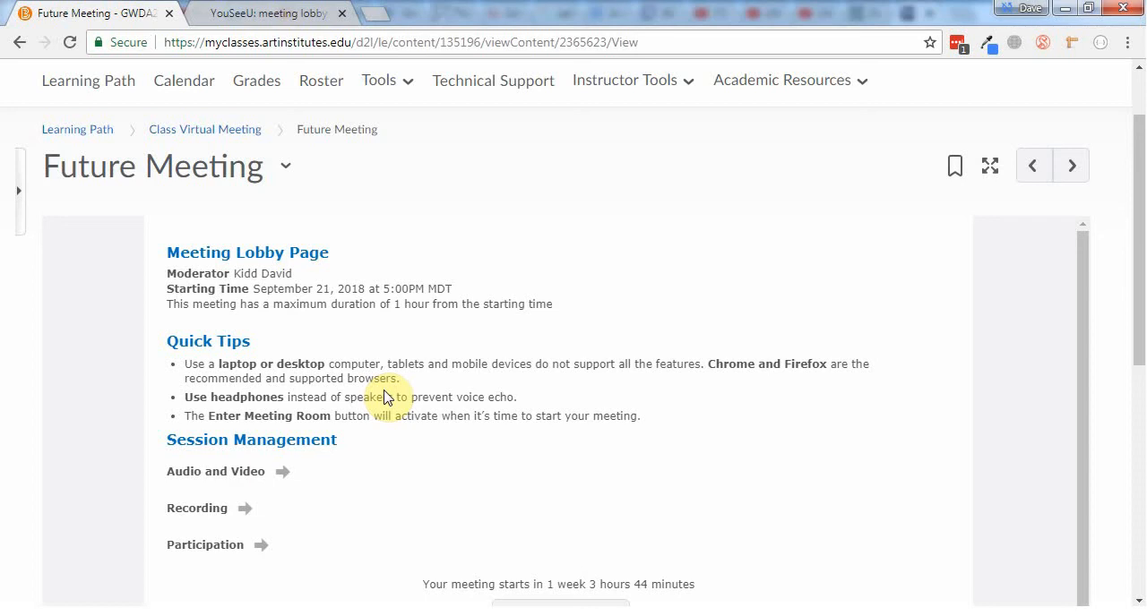
scroll(387, 398, "up", 1)
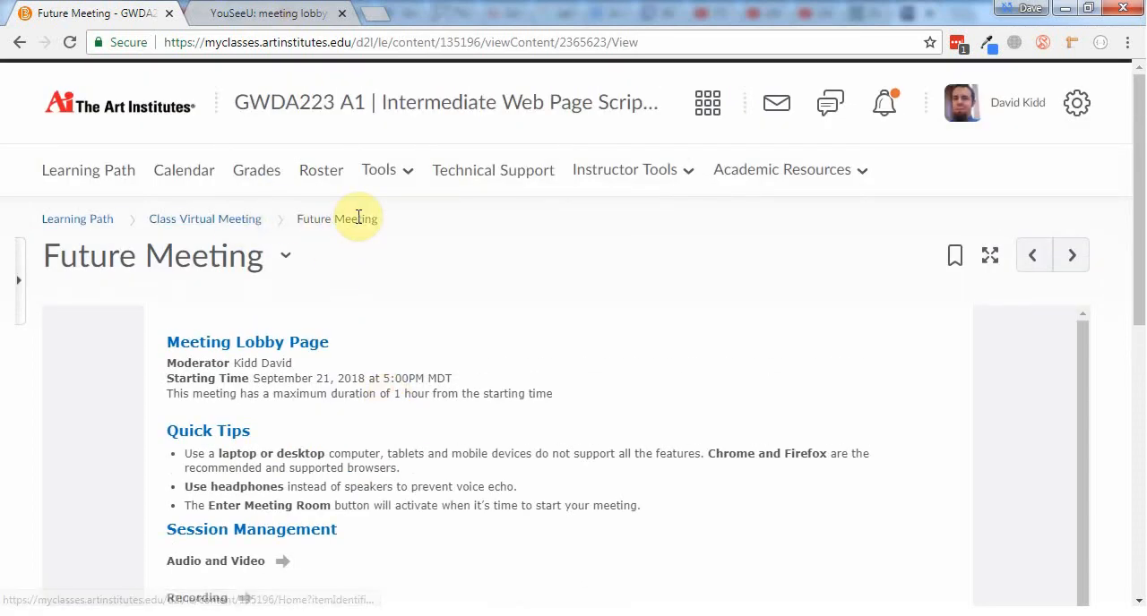
scroll(443, 397, "down", 1)
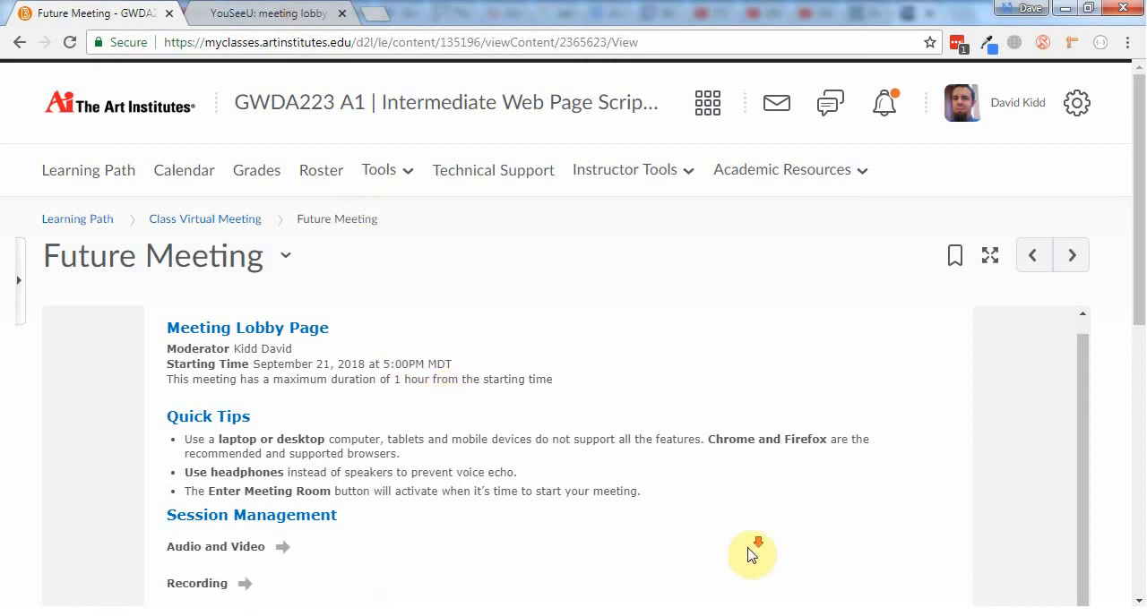
scroll(541, 472, "down", 1)
scroll(541, 472, "down", 4)
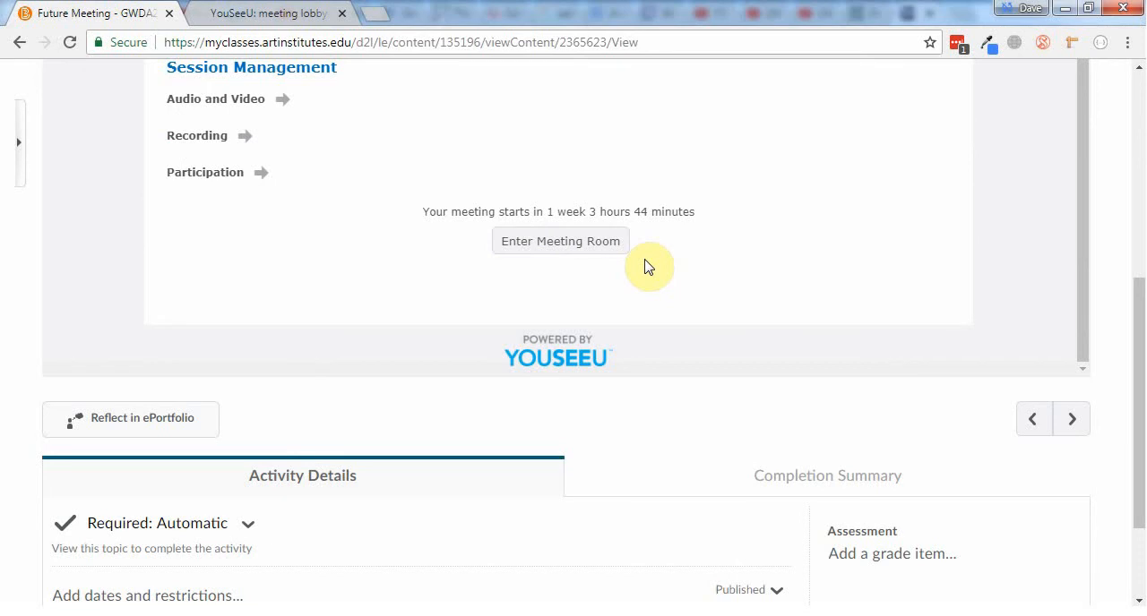
scroll(522, 254, "up", 1)
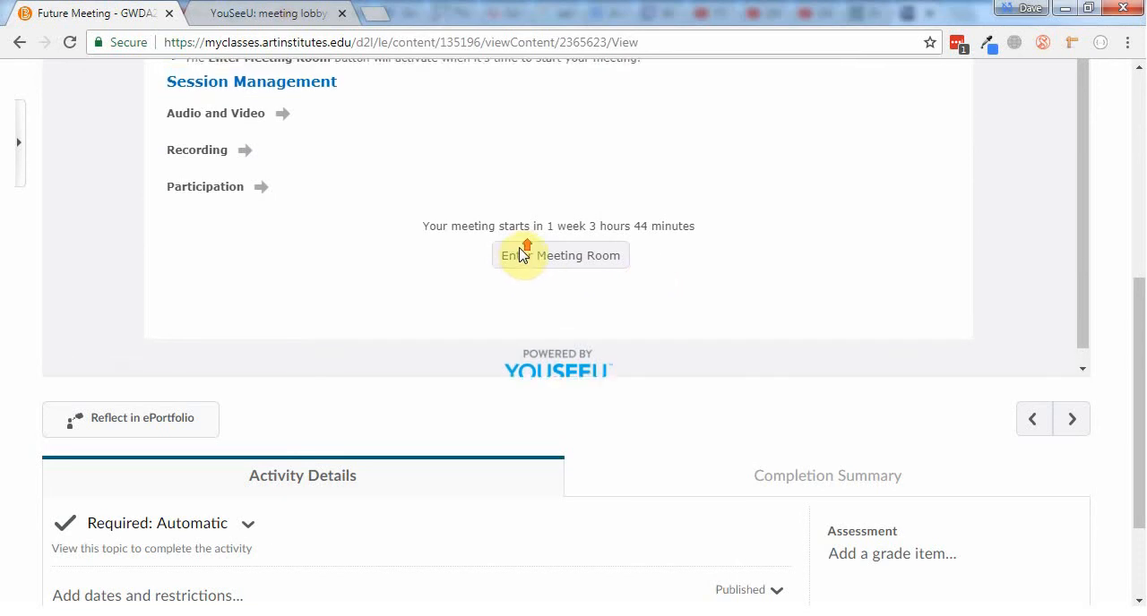
scroll(1001, 231, "up", 5)
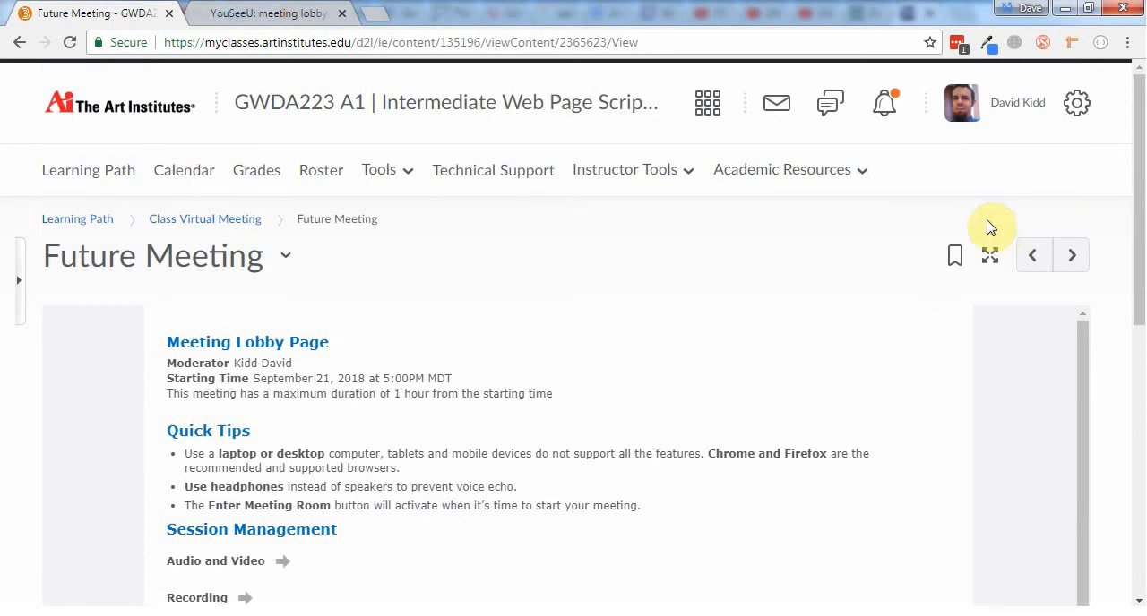
Select the third student listed in the course Roster and start a new email message to that student
left_click(315, 177)
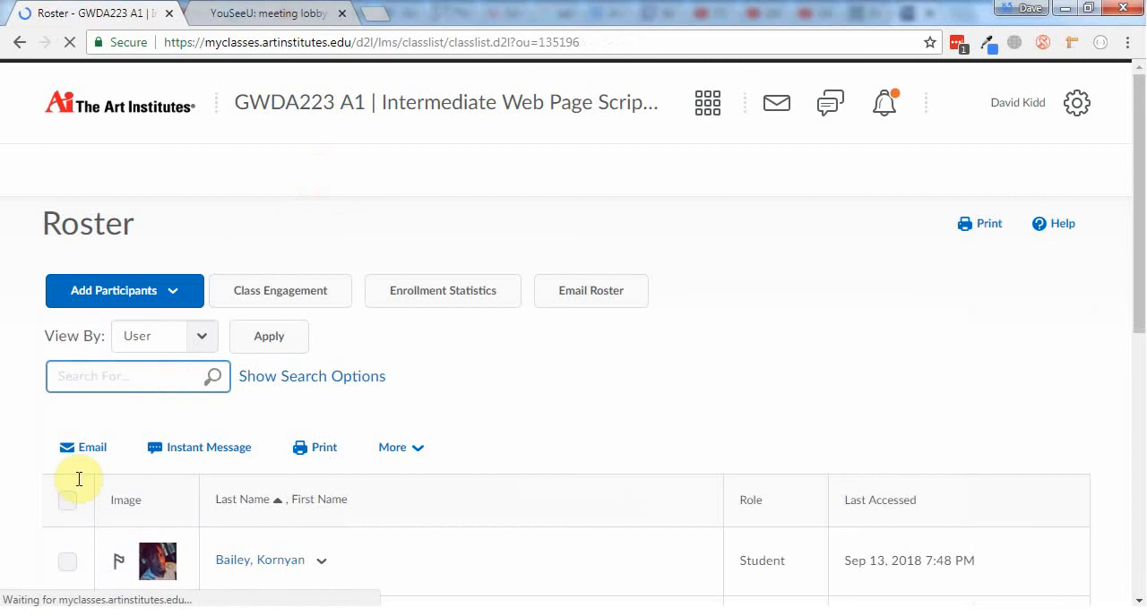
scroll(77, 498, "down", 1)
scroll(77, 498, "down", 2)
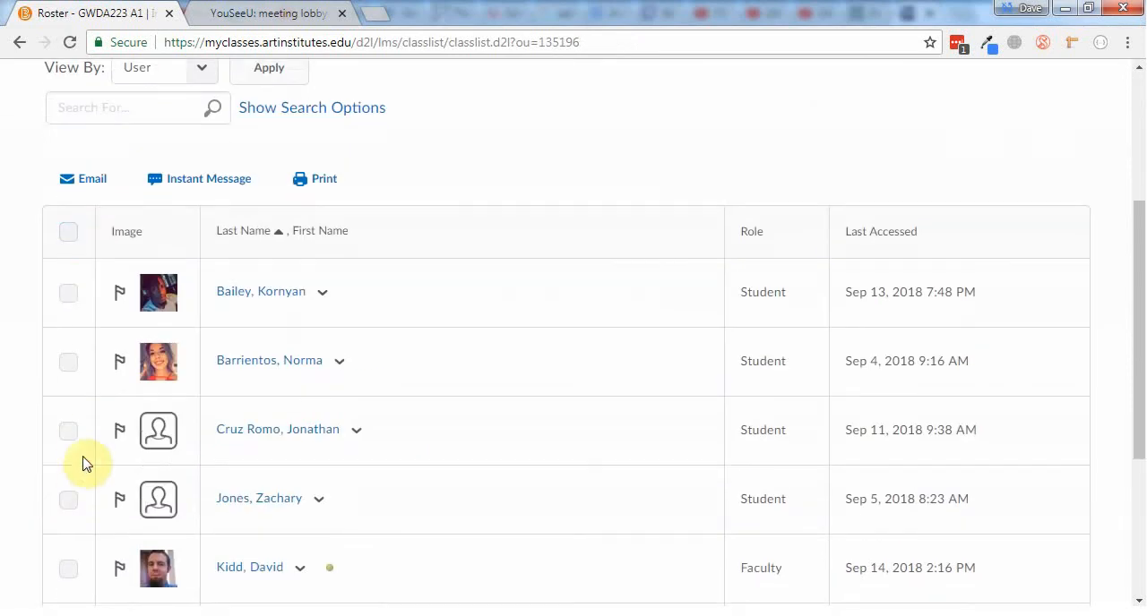
left_click(69, 433)
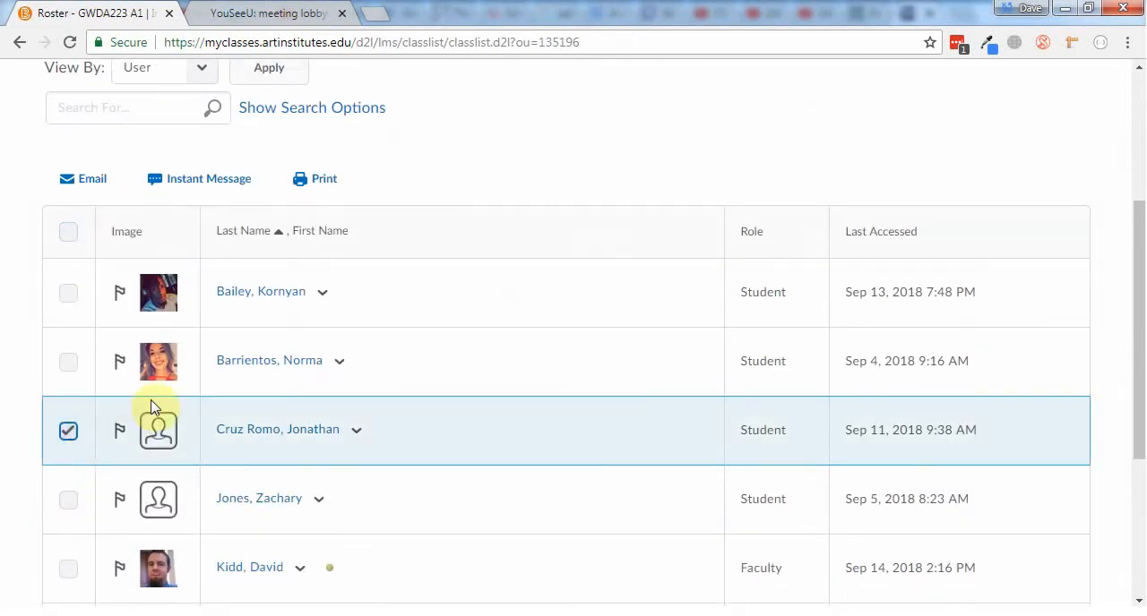
scroll(140, 346, "up", 1)
left_click(97, 274)
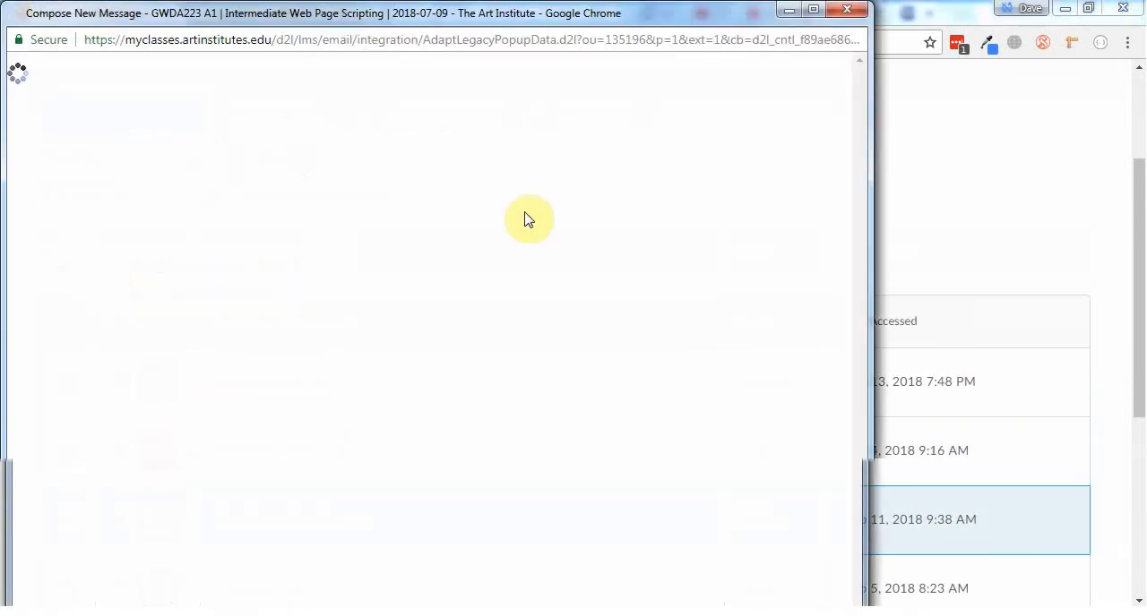
left_click_drag(510, 9, 652, 46)
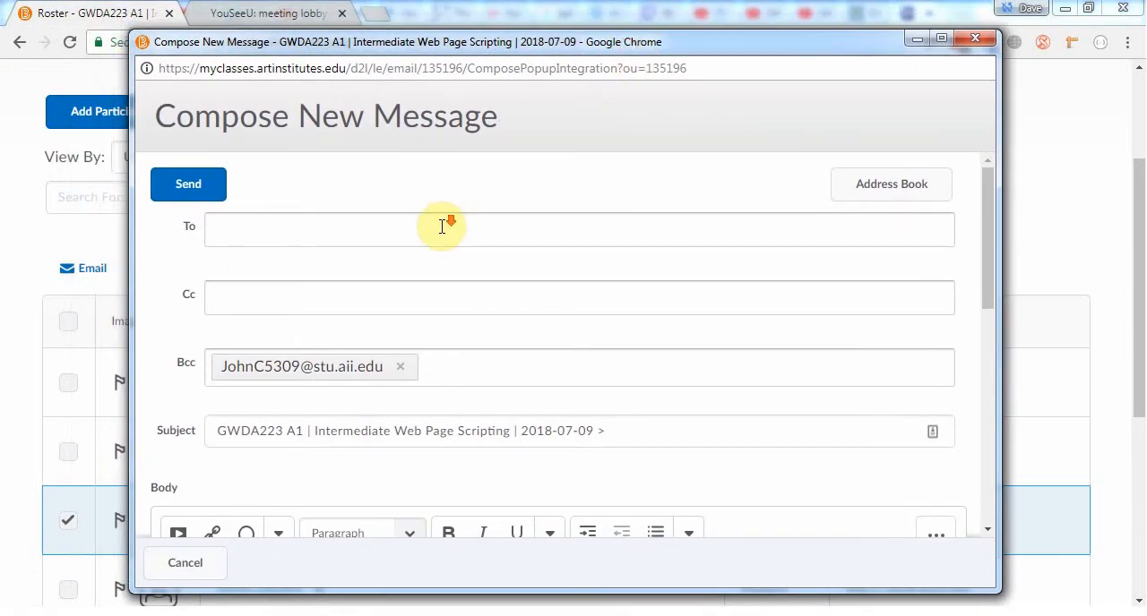
Write a greeting to the student in the message body, followed by the line "Let's join the meeting:"
scroll(442, 226, "down", 2)
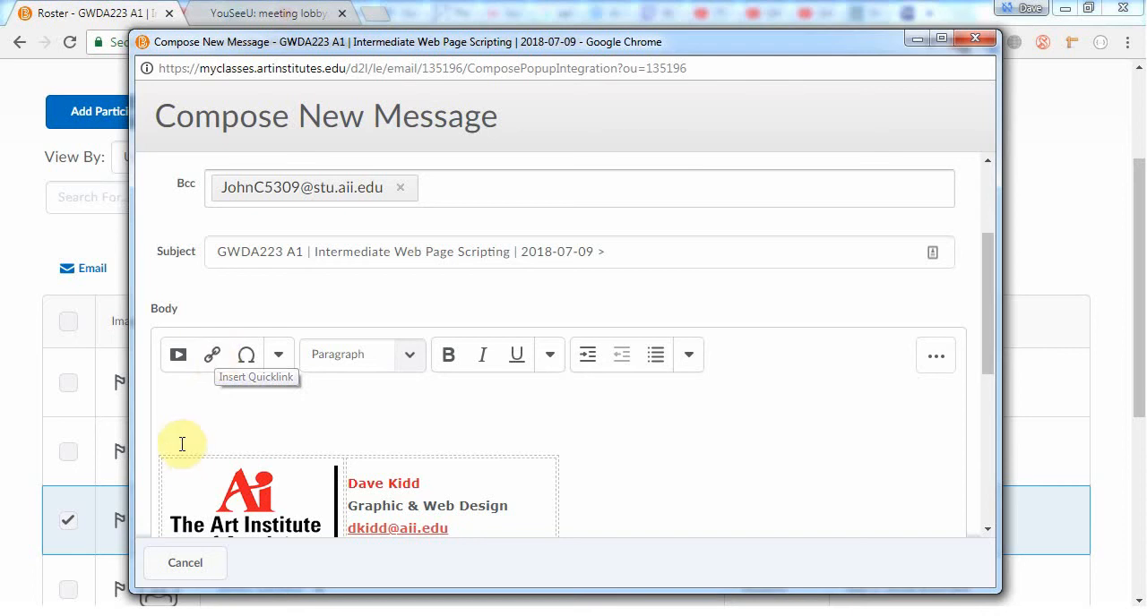
left_click(204, 399)
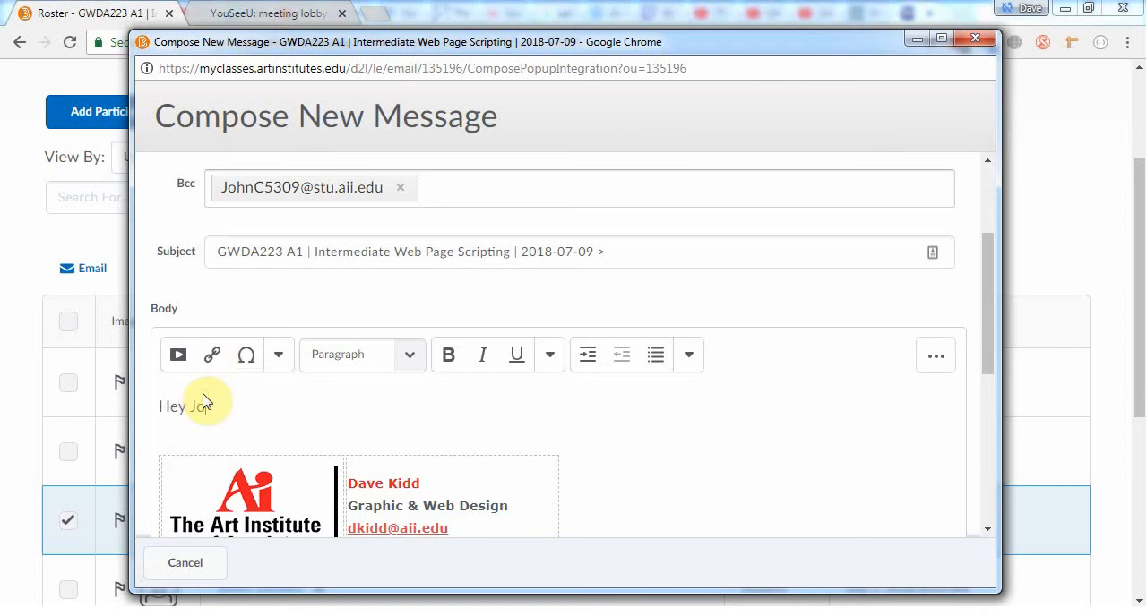
type("Hey Jo")
key("Return")
key("BackSpace")
key("BackSpace")
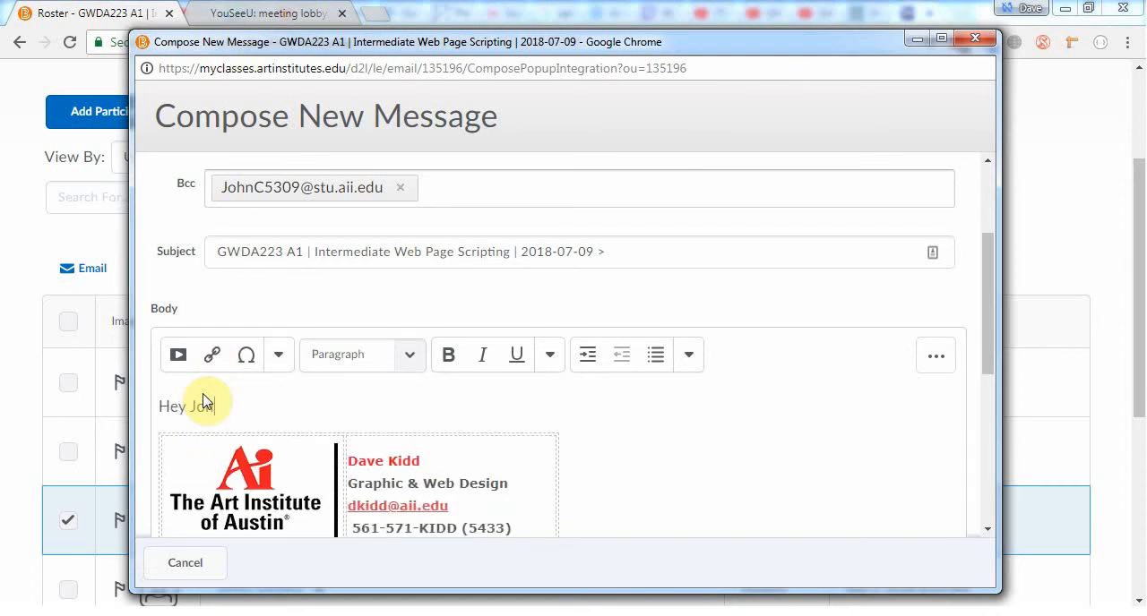
key("shift+Return")
key("shift+Return")
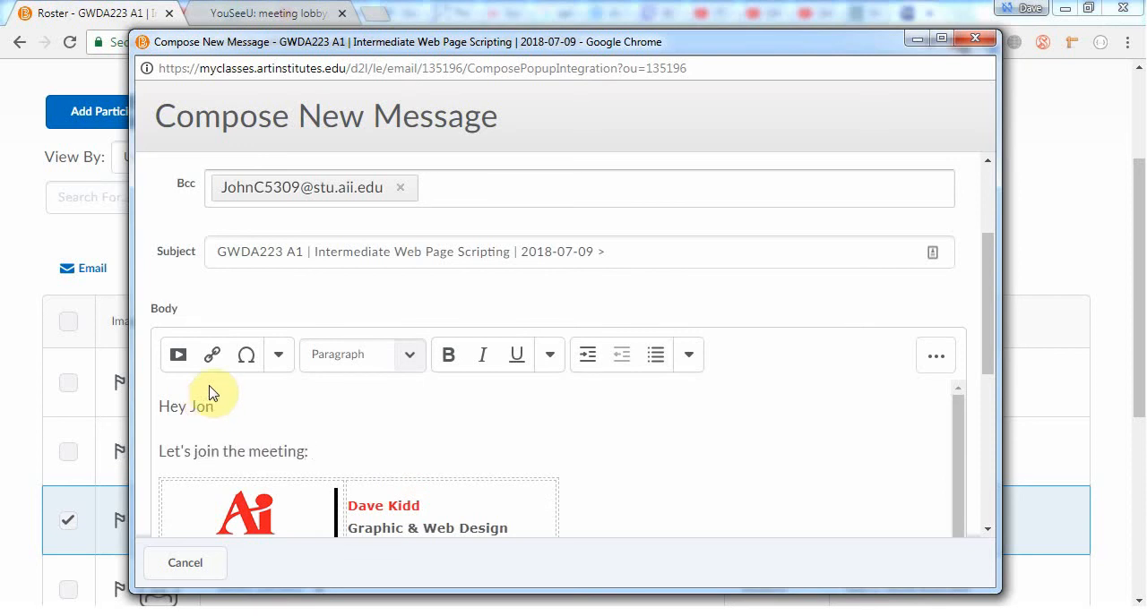
Insert a Virtual Classroom quicklink to Future Meeting after the text in the email body, and close the message without sending it
left_click(213, 355)
scroll(518, 331, "down", 1)
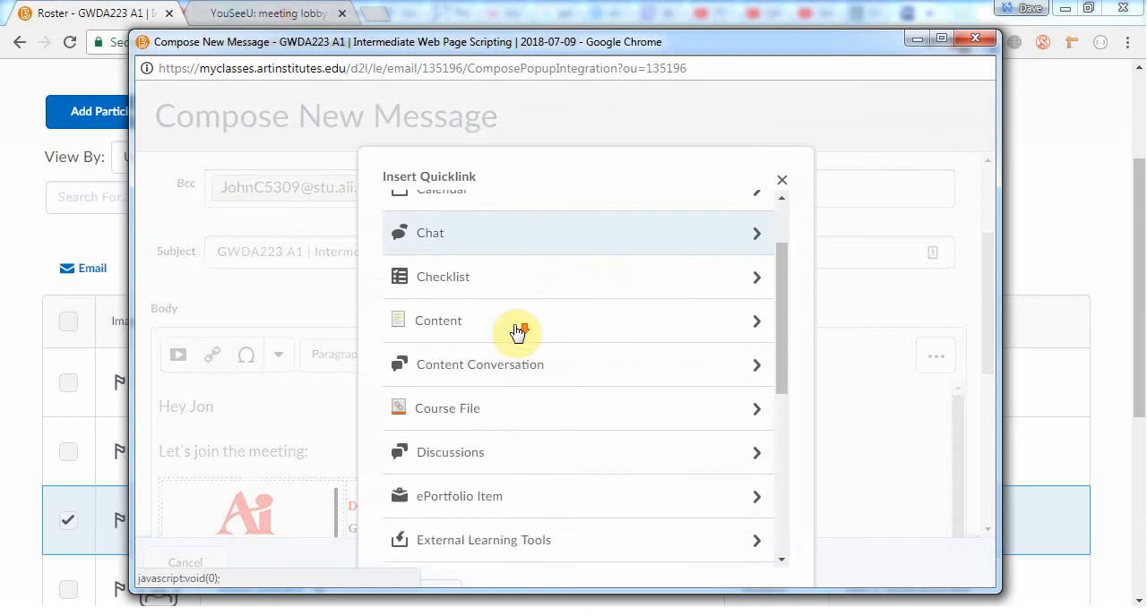
scroll(518, 330, "down", 5)
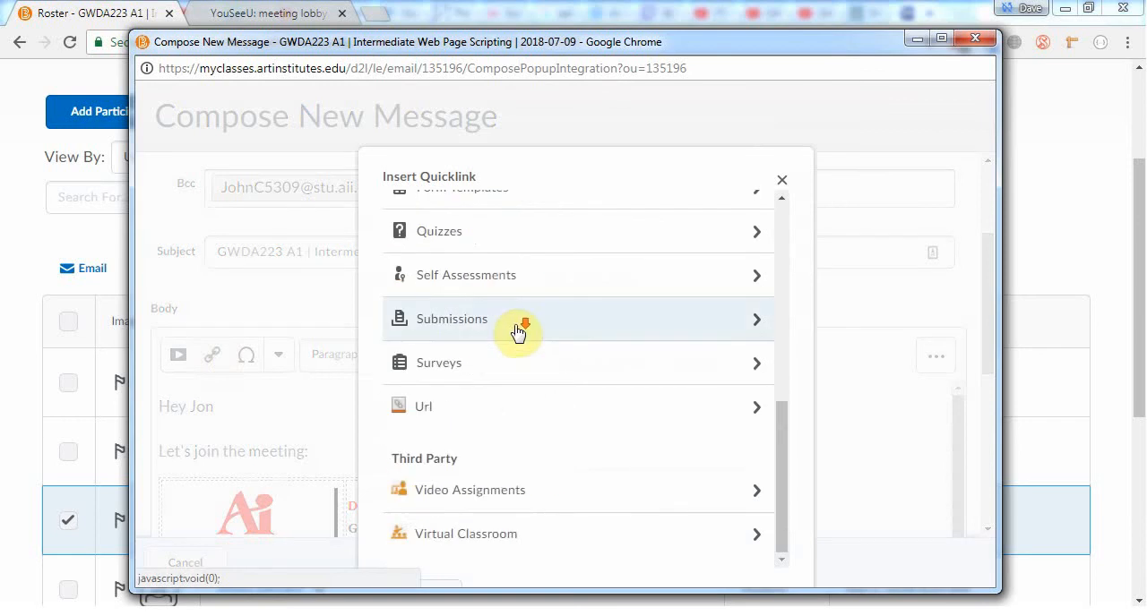
left_click(504, 535)
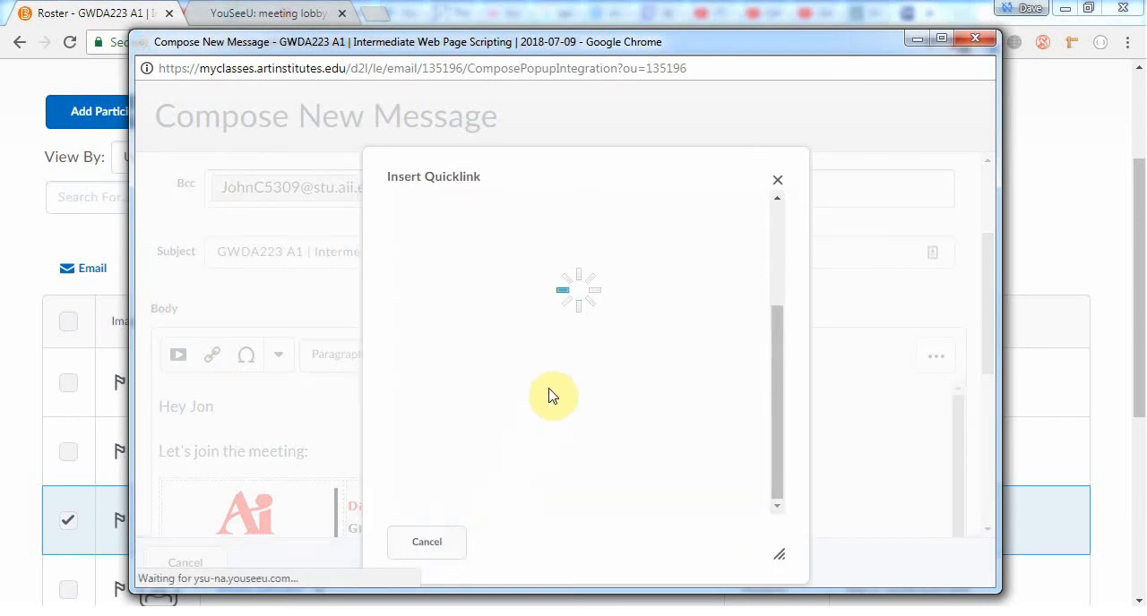
scroll(551, 396, "up", 3)
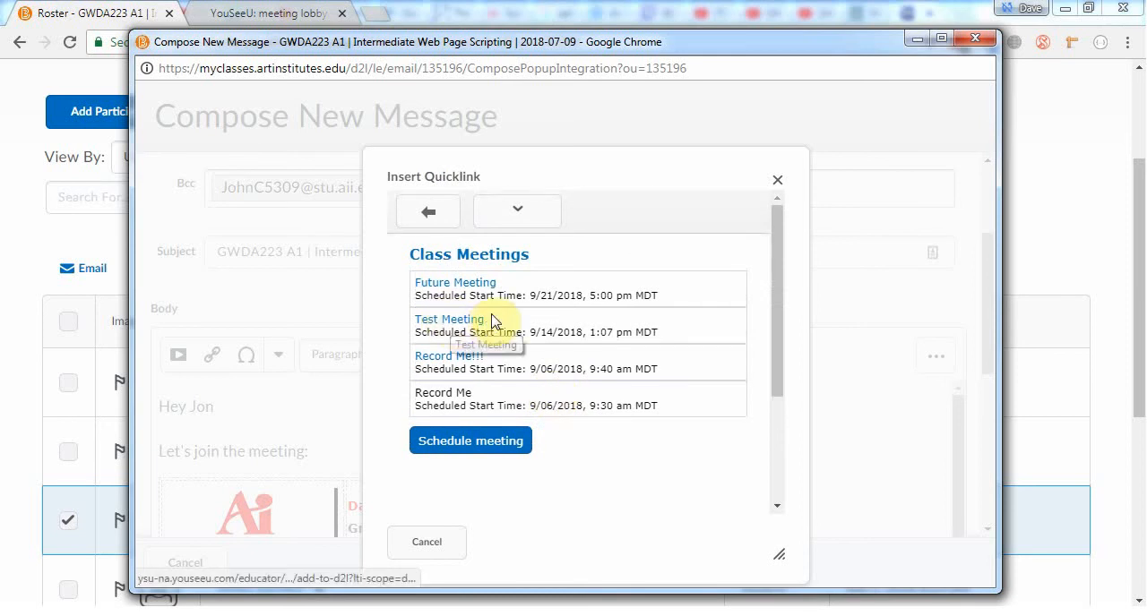
left_click(449, 285)
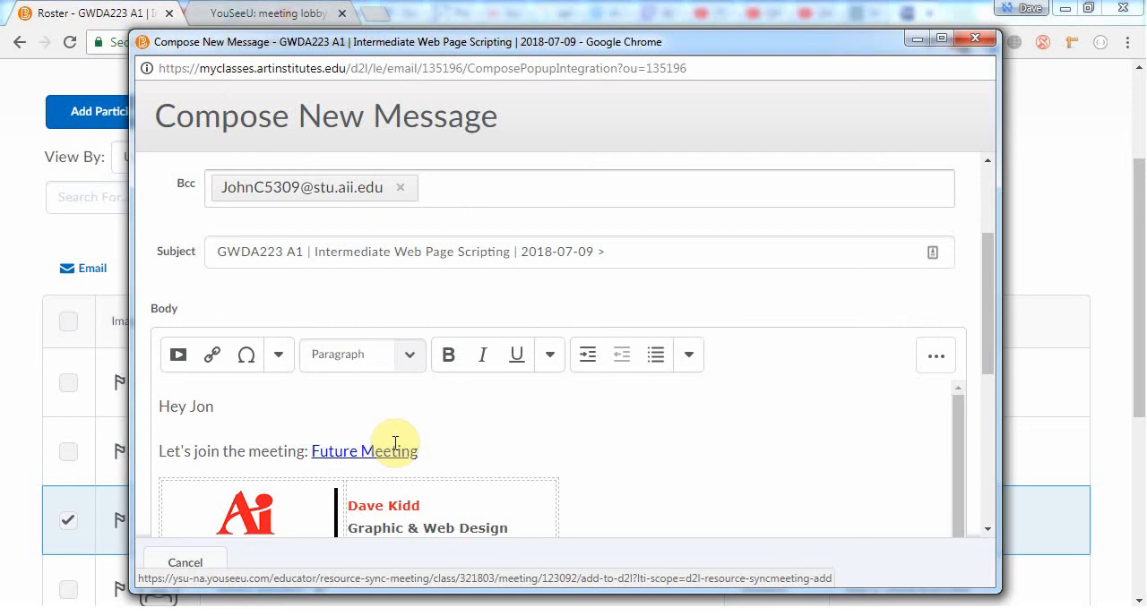
left_click(974, 38)
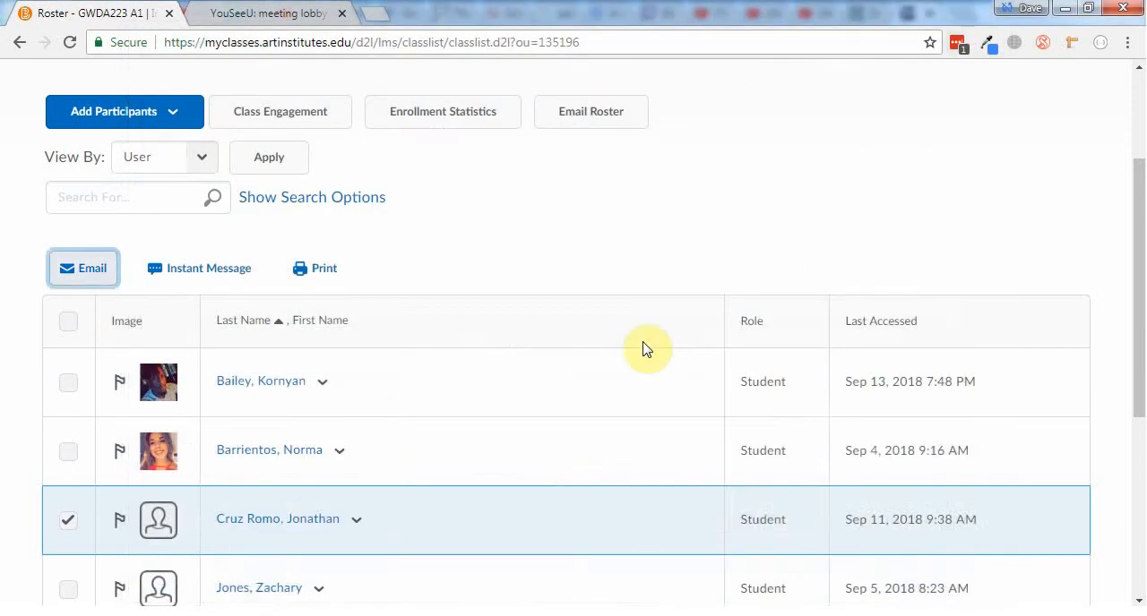
Start a new announcement from the course homepage and enter "Virtual Meeting!!!" as its headline
scroll(426, 315, "up", 2)
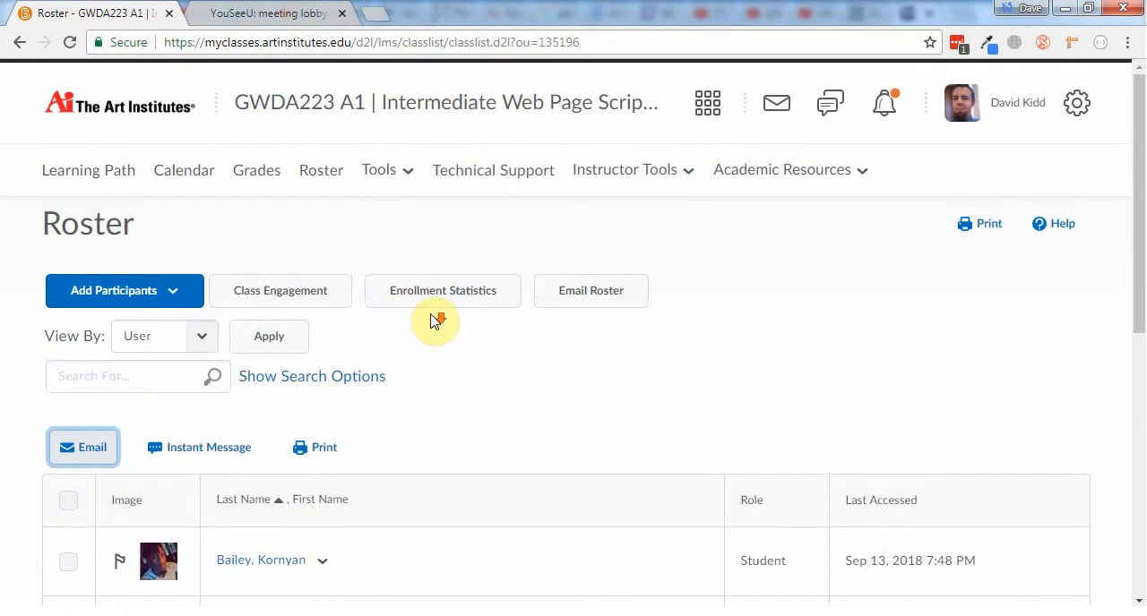
left_click(617, 184)
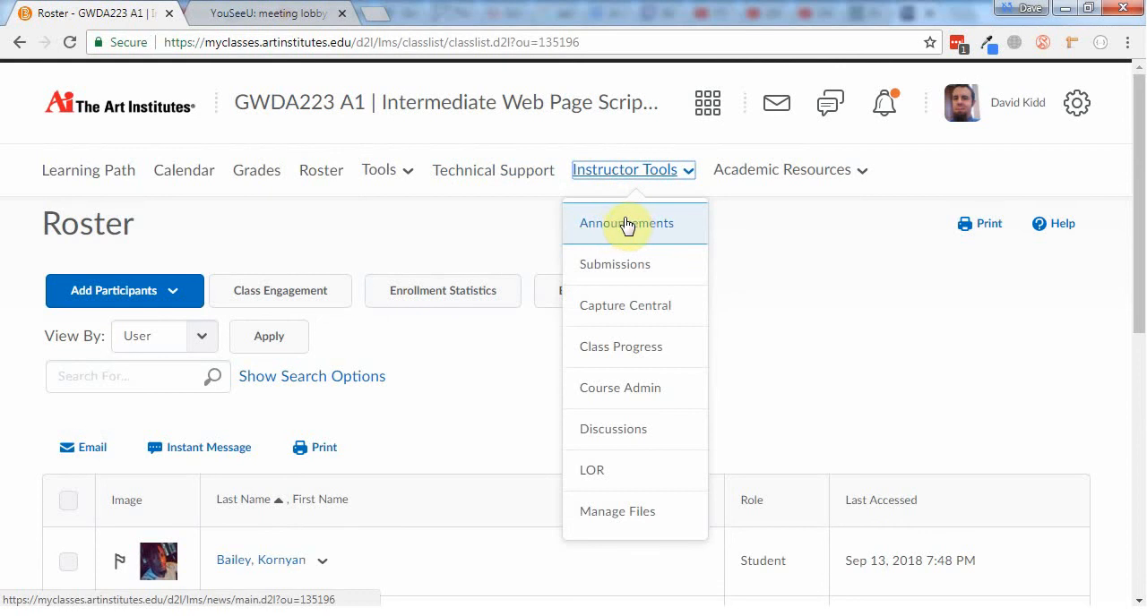
left_click(252, 105)
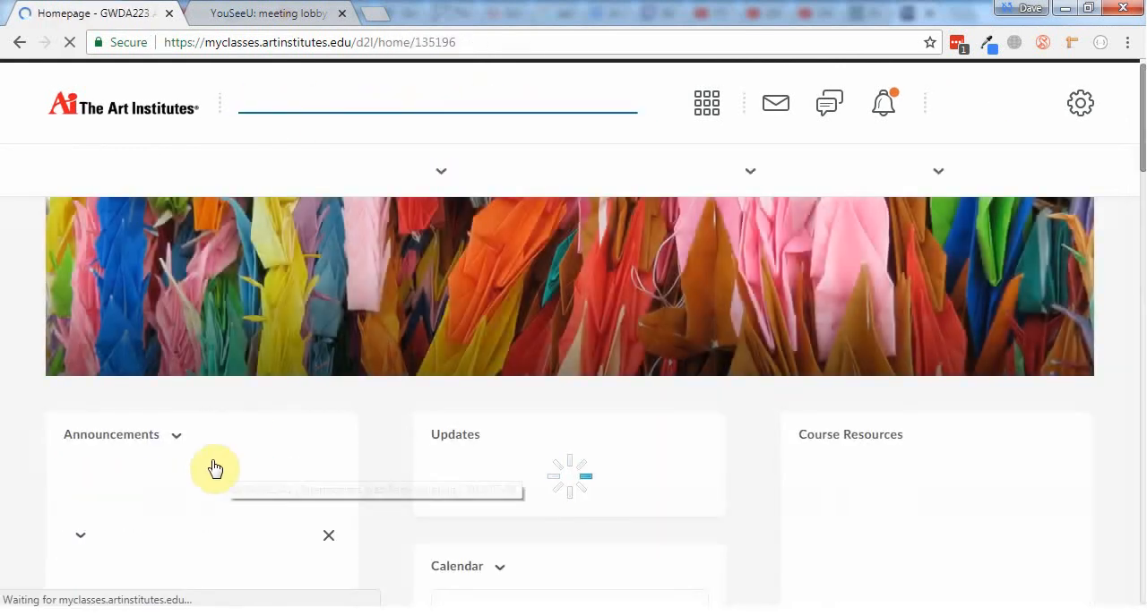
left_click(176, 435)
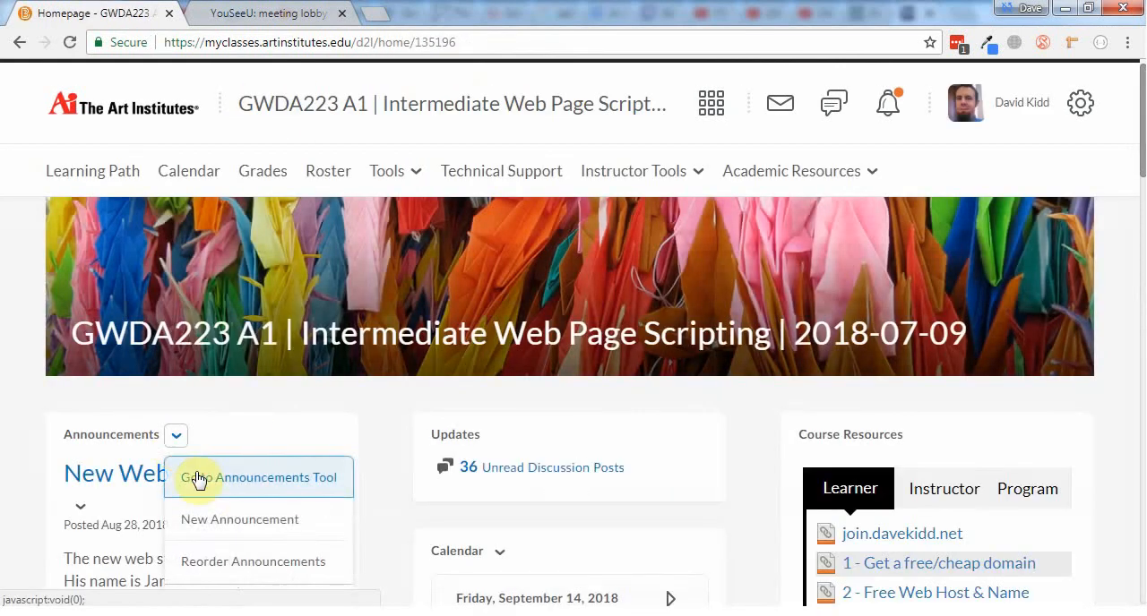
left_click(236, 528)
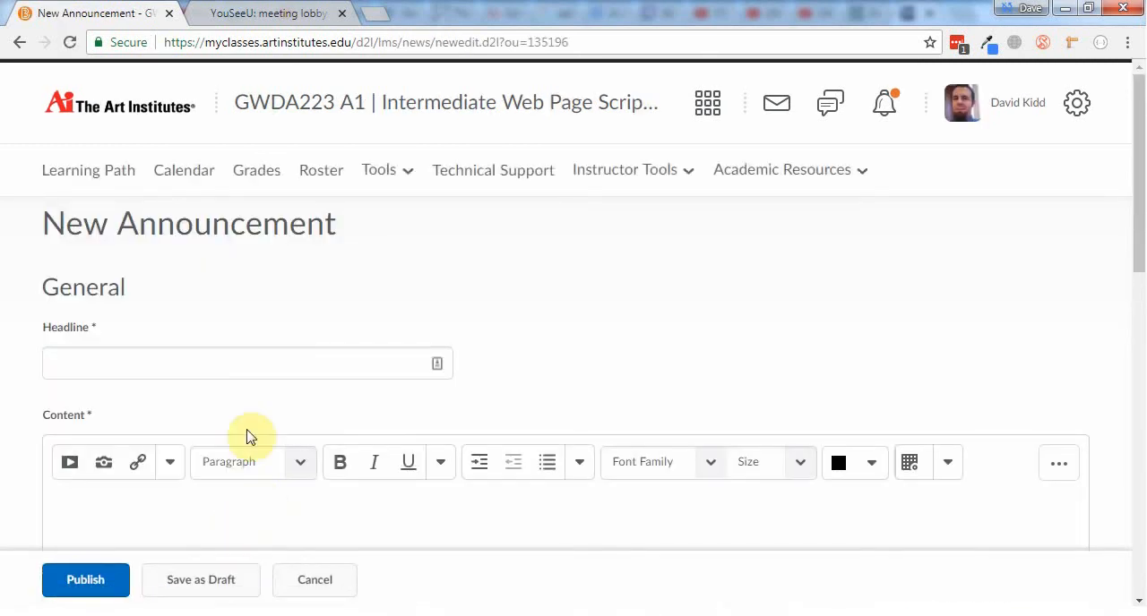
left_click(256, 359)
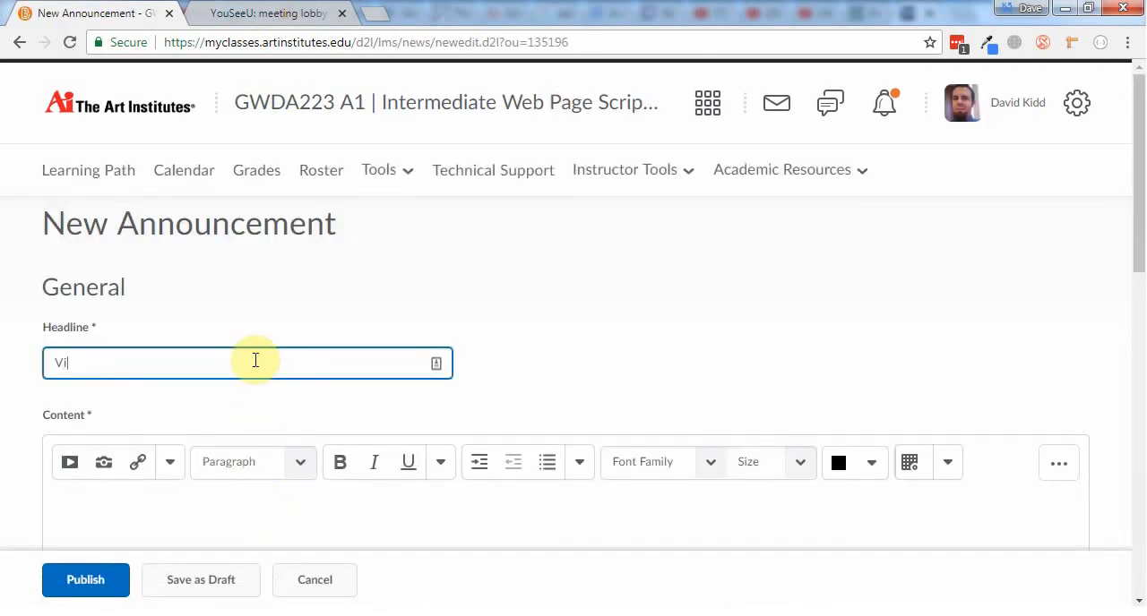
type("Virtual Meeting!!!")
Insert a Virtual Classroom quicklink to Future Meeting in the announcement content, followed by the text "Join using this link!"
scroll(284, 346, "down", 3)
left_click(137, 202)
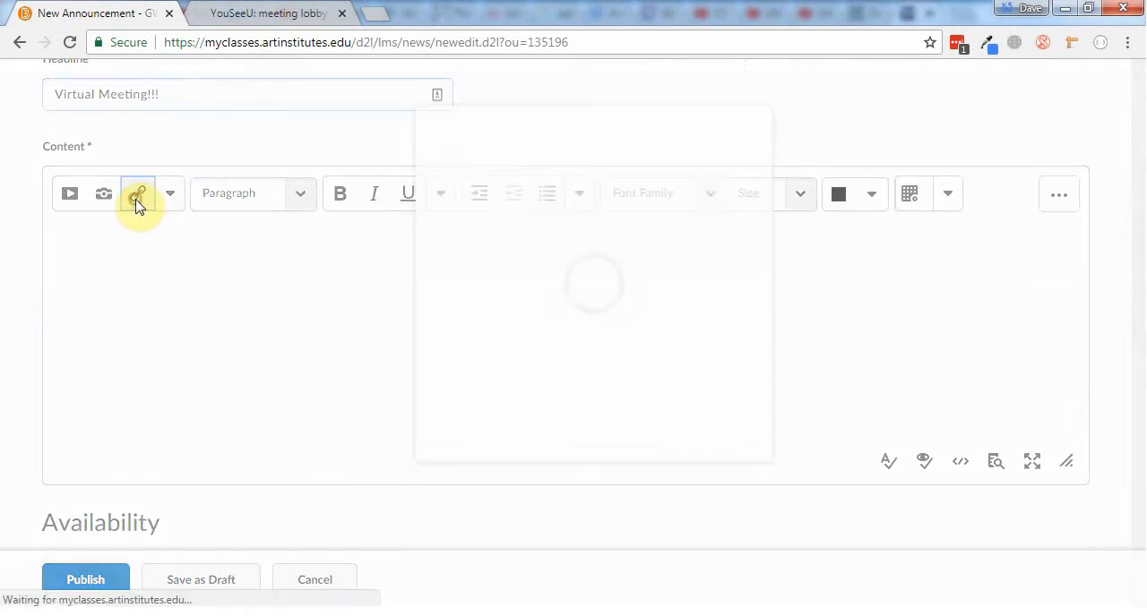
scroll(564, 357, "down", 6)
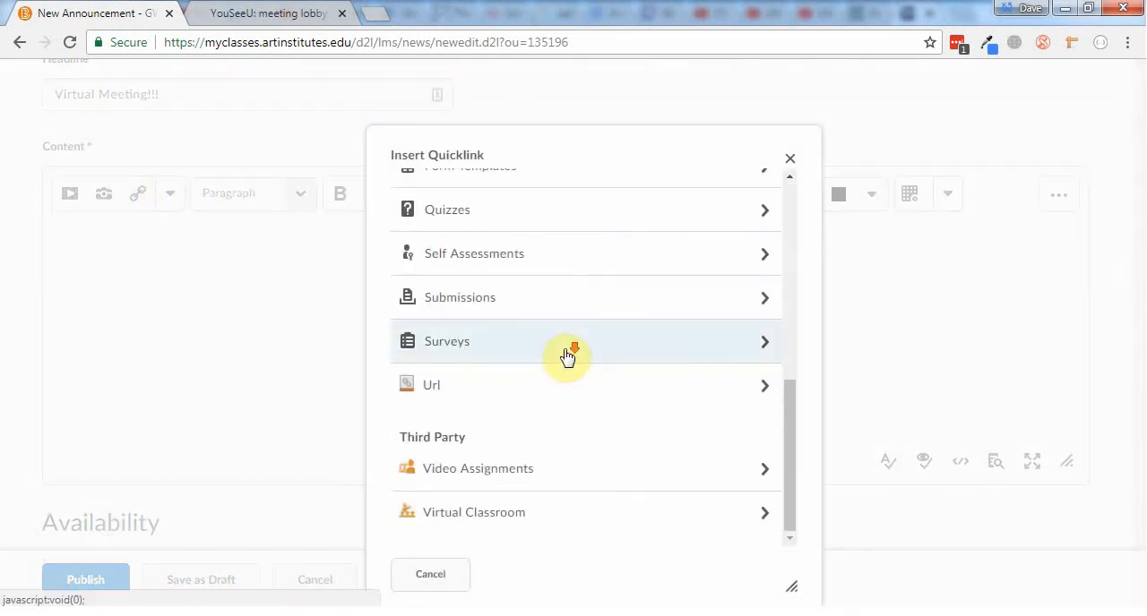
left_click(533, 520)
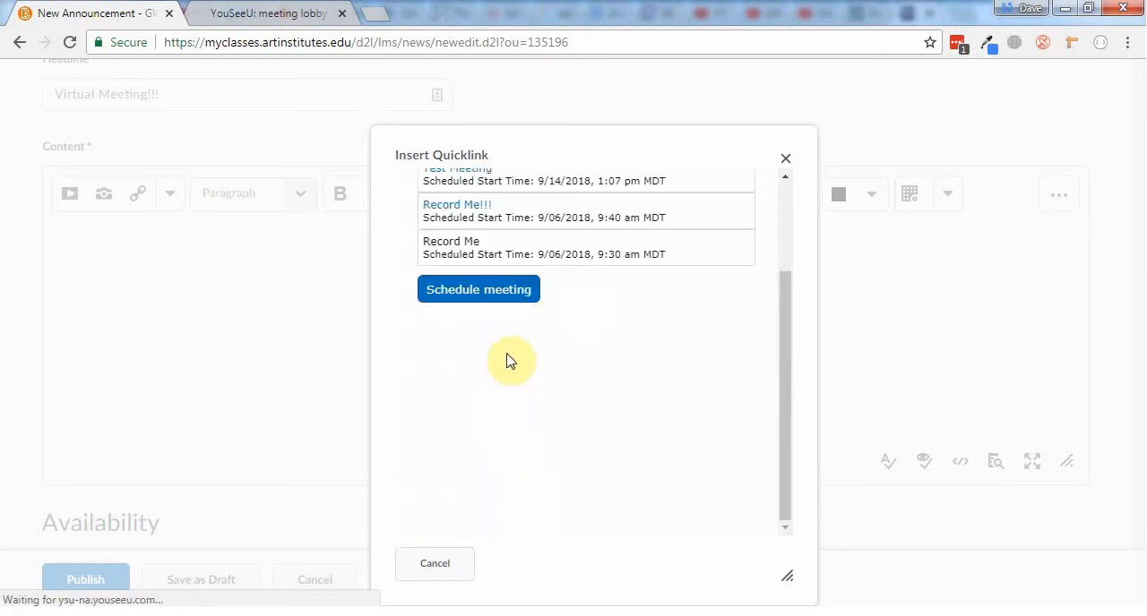
scroll(469, 207, "up", 3)
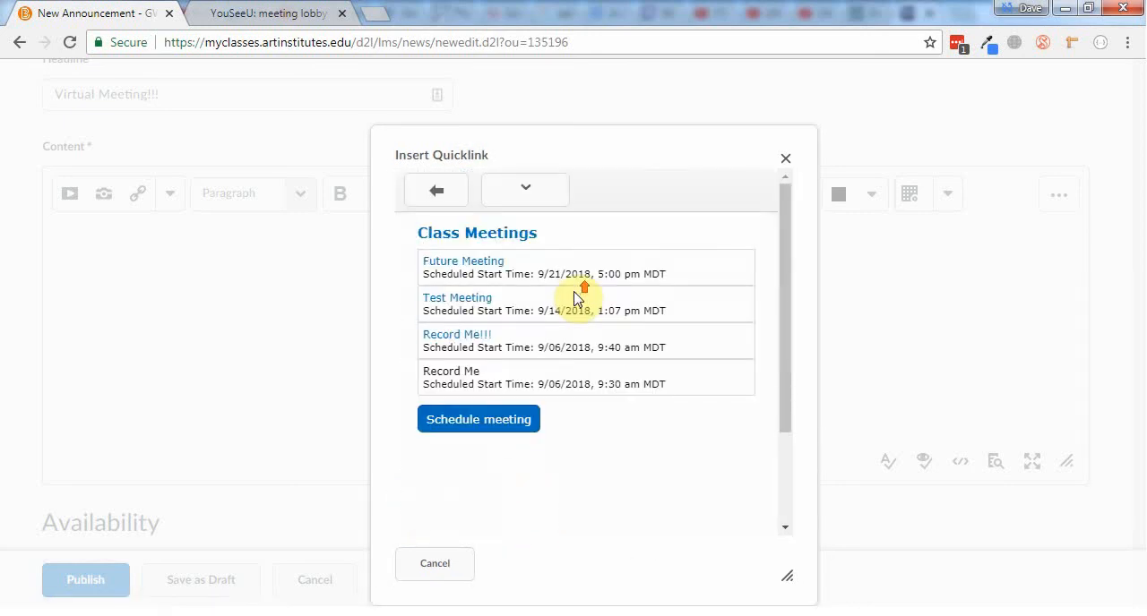
left_click(459, 263)
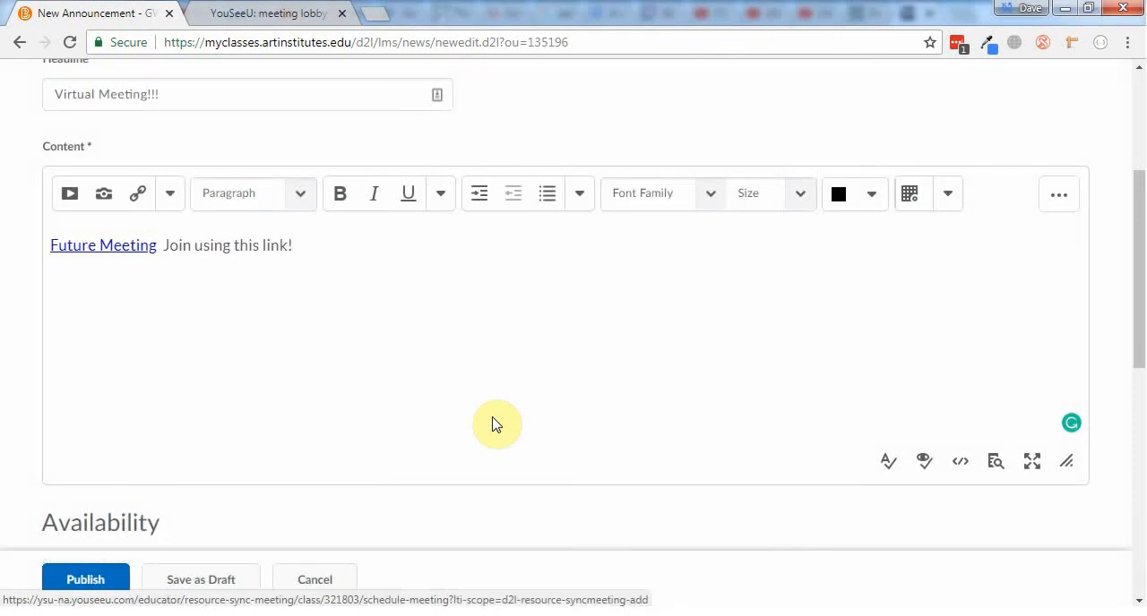
Leave the new announcement without saving it and return to the course homepage
scroll(495, 425, "up", 2)
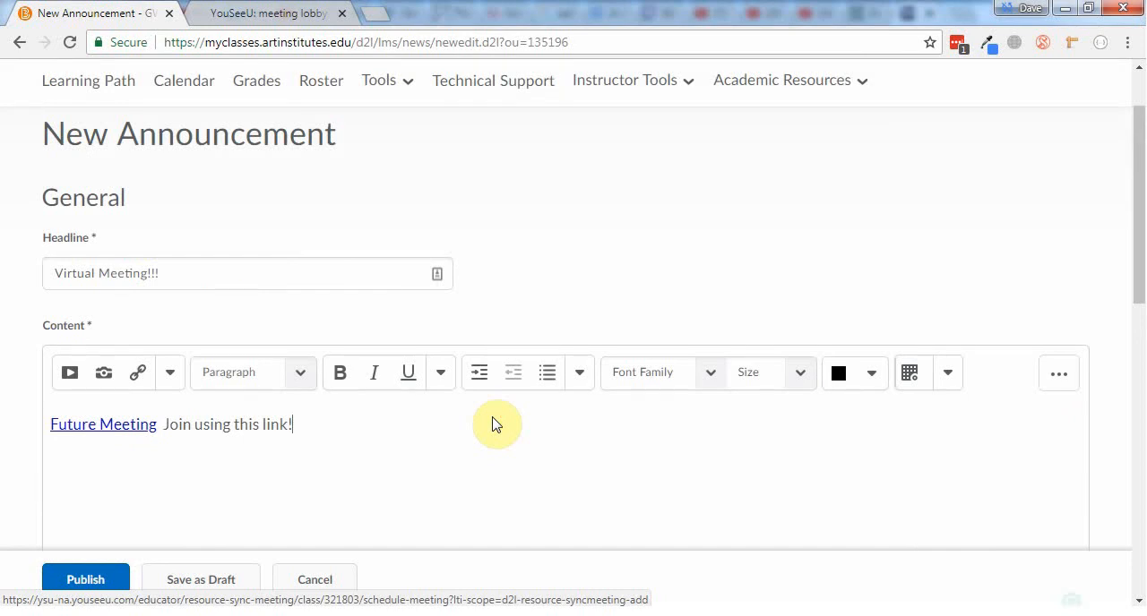
scroll(496, 424, "up", 1)
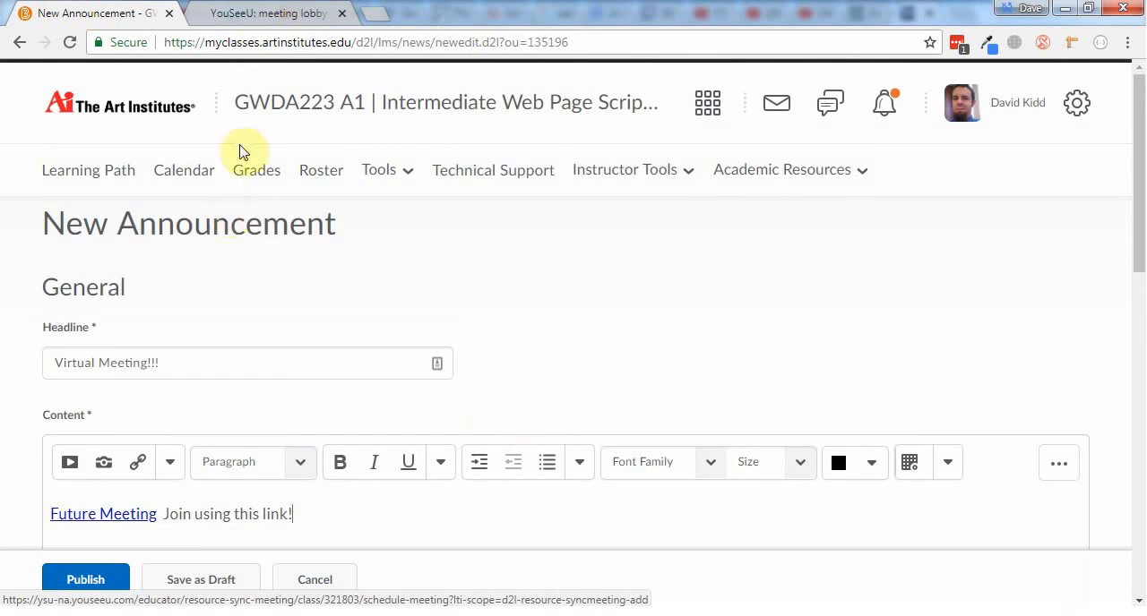
left_click(416, 103)
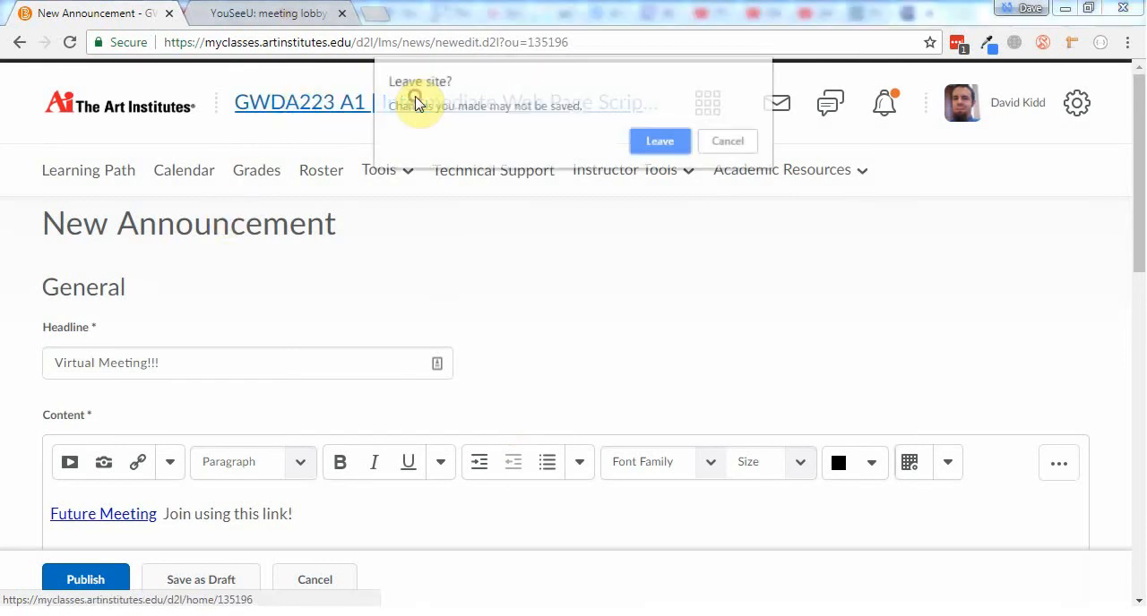
left_click(656, 141)
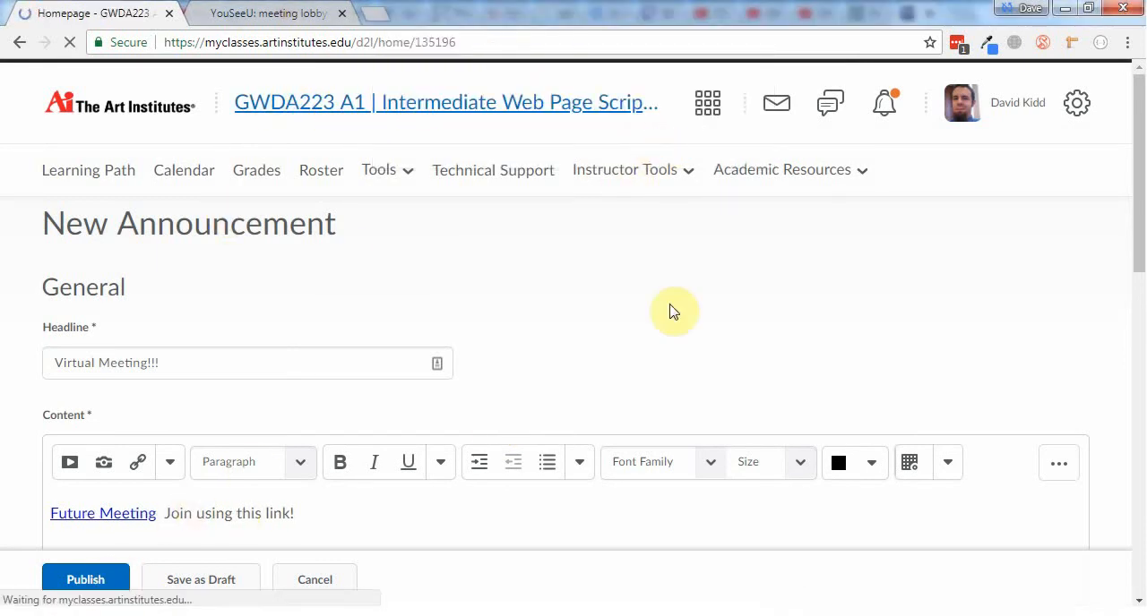
Examine the upcoming events on the course homepage, opening the Test Meeting and Future Meeting entries to check their times and links
scroll(671, 303, "down", 3)
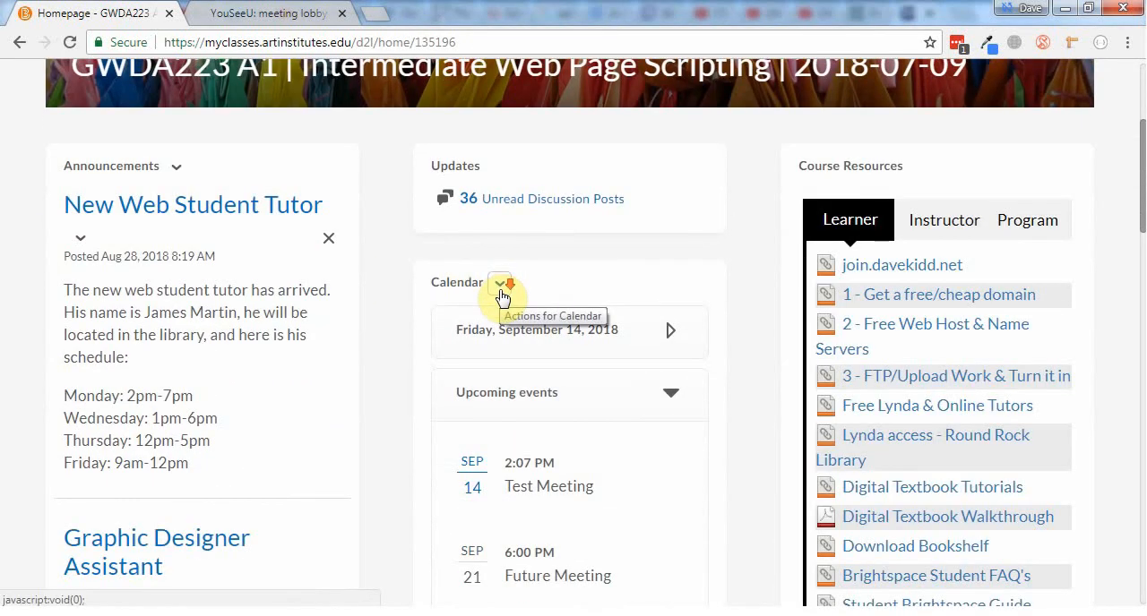
scroll(502, 295, "down", 2)
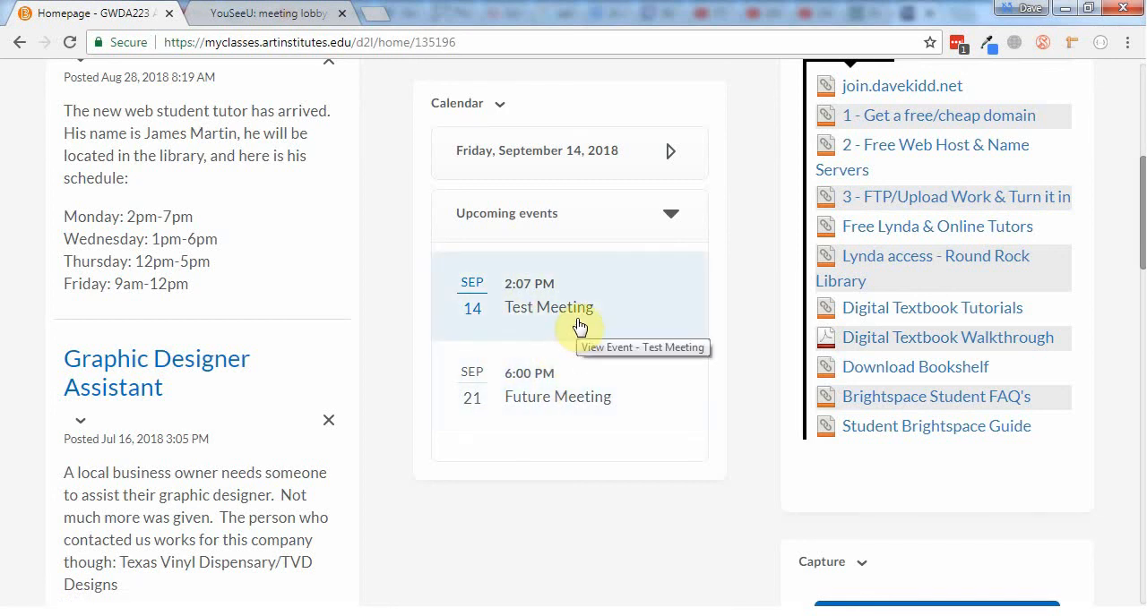
scroll(579, 327, "up", 2)
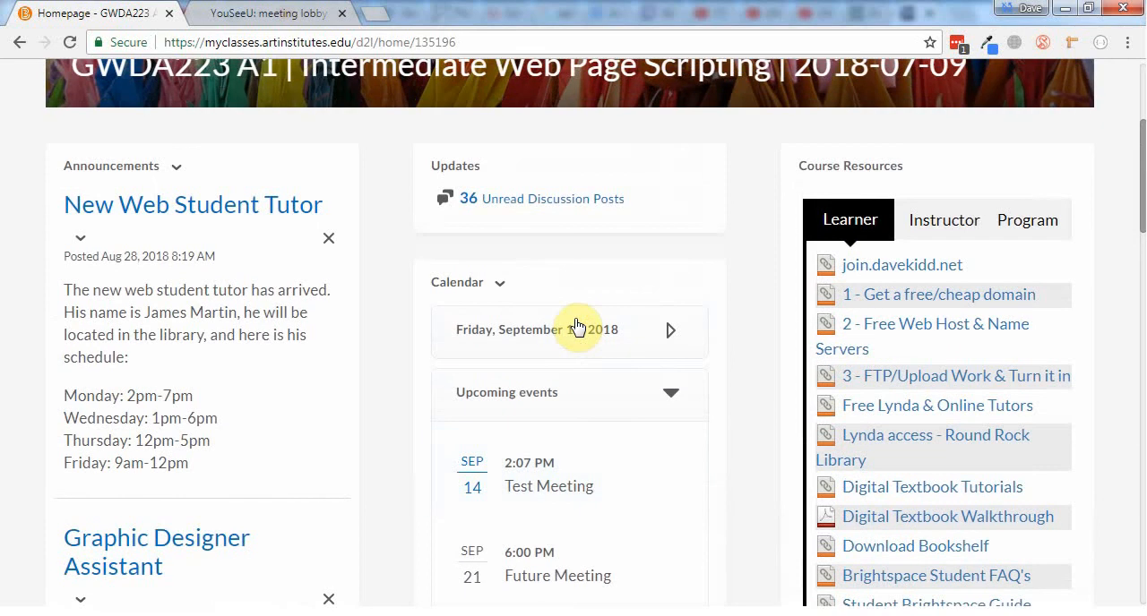
left_click(500, 285)
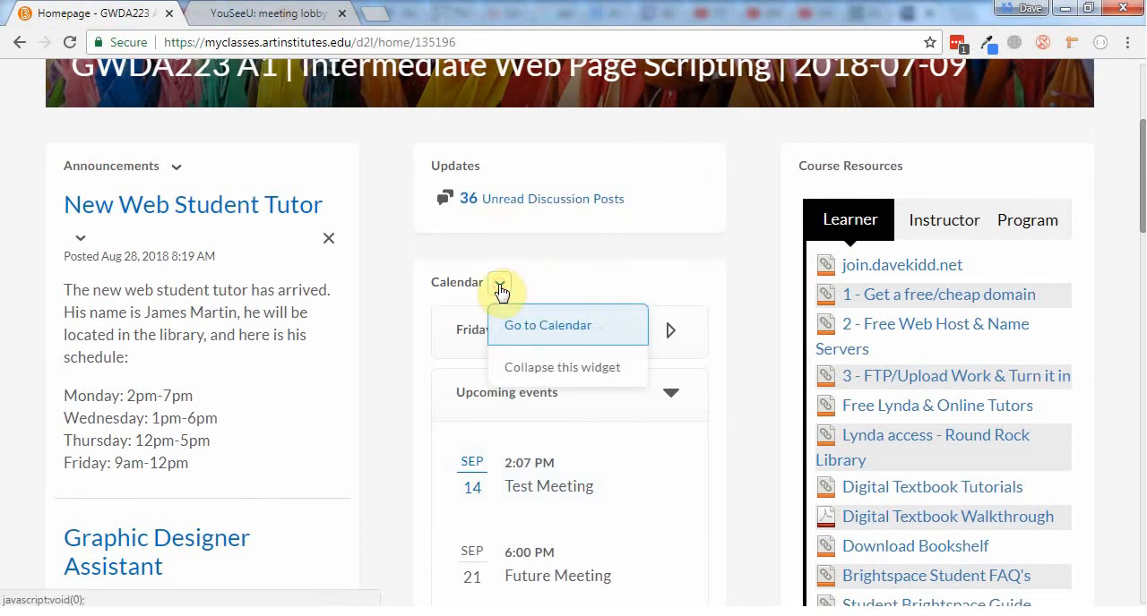
left_click(397, 376)
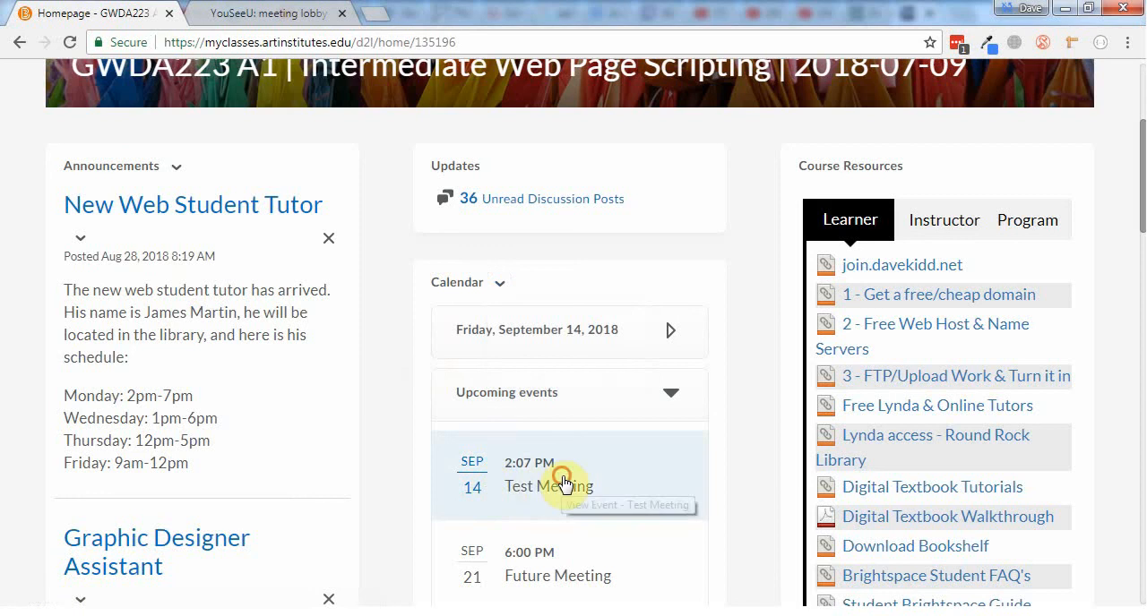
left_click(563, 484)
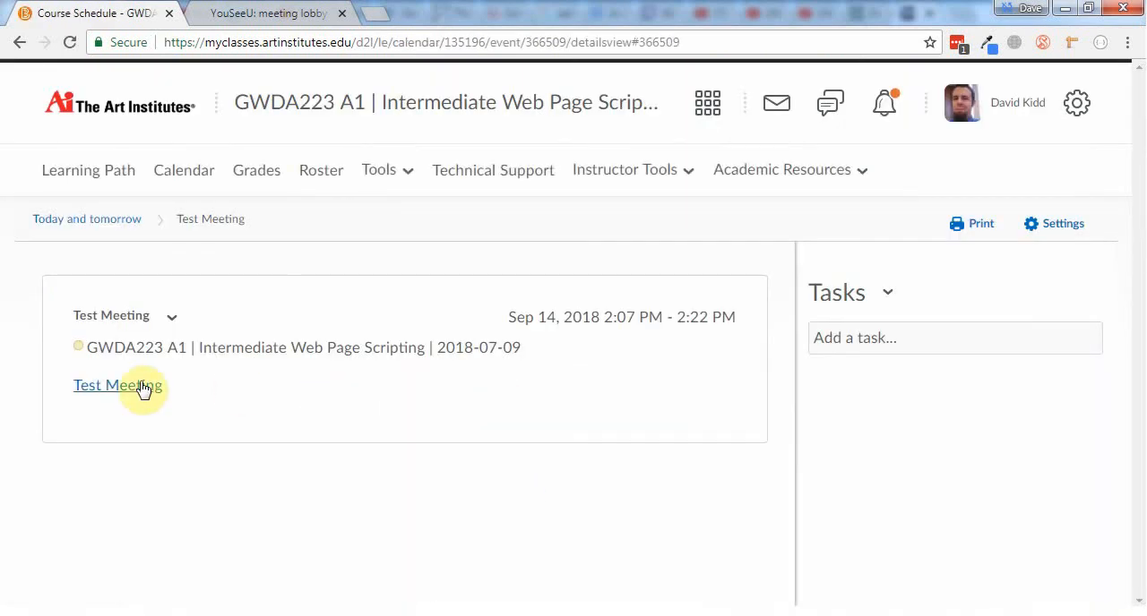
left_click(18, 42)
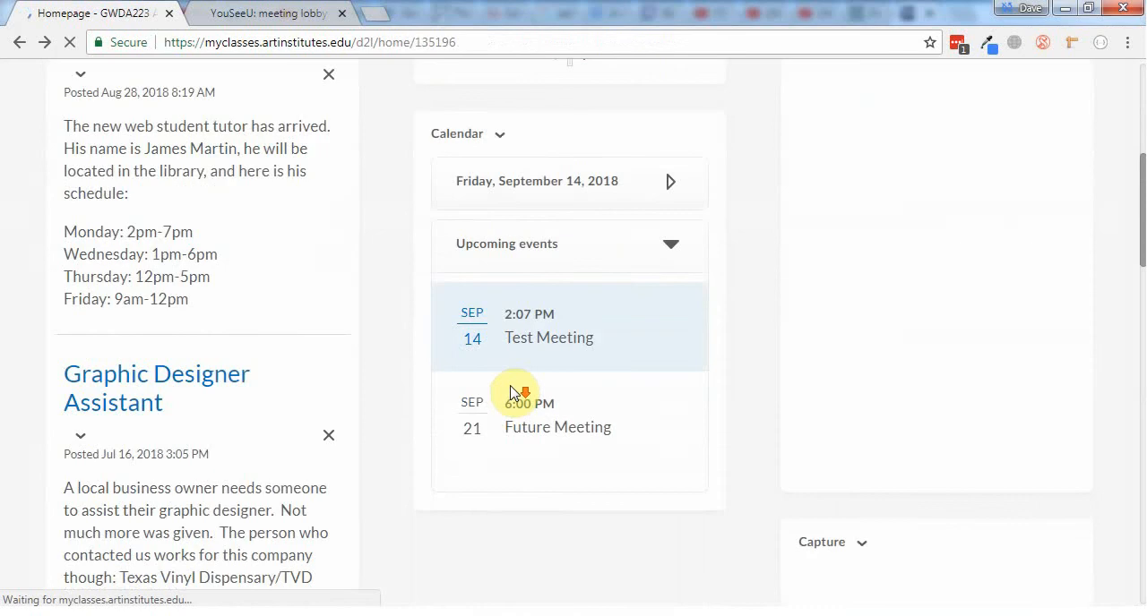
left_click(549, 391)
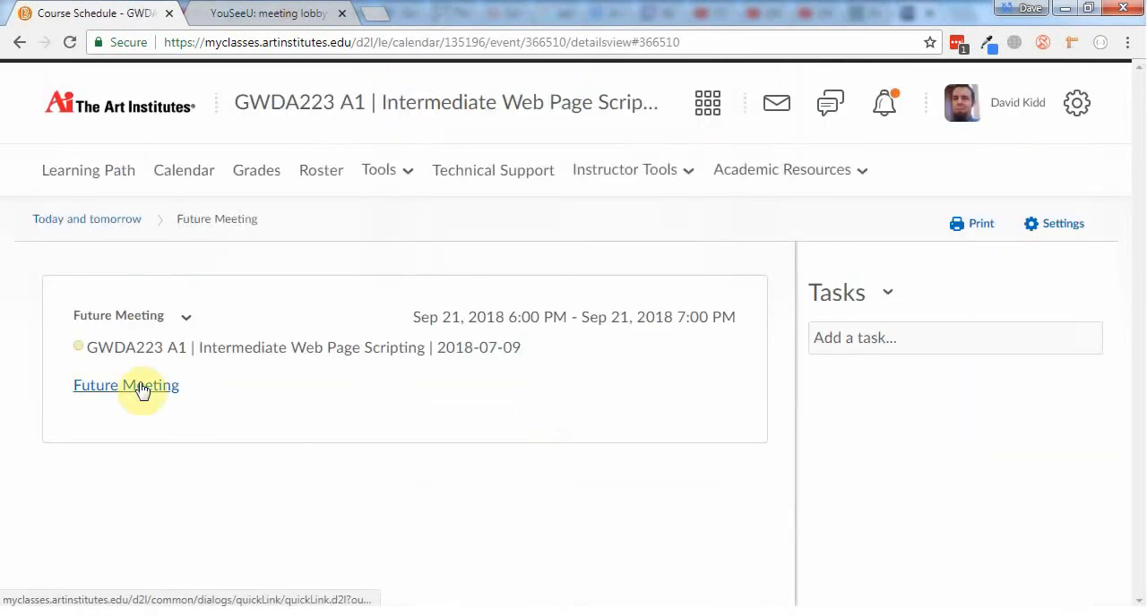
left_click(17, 44)
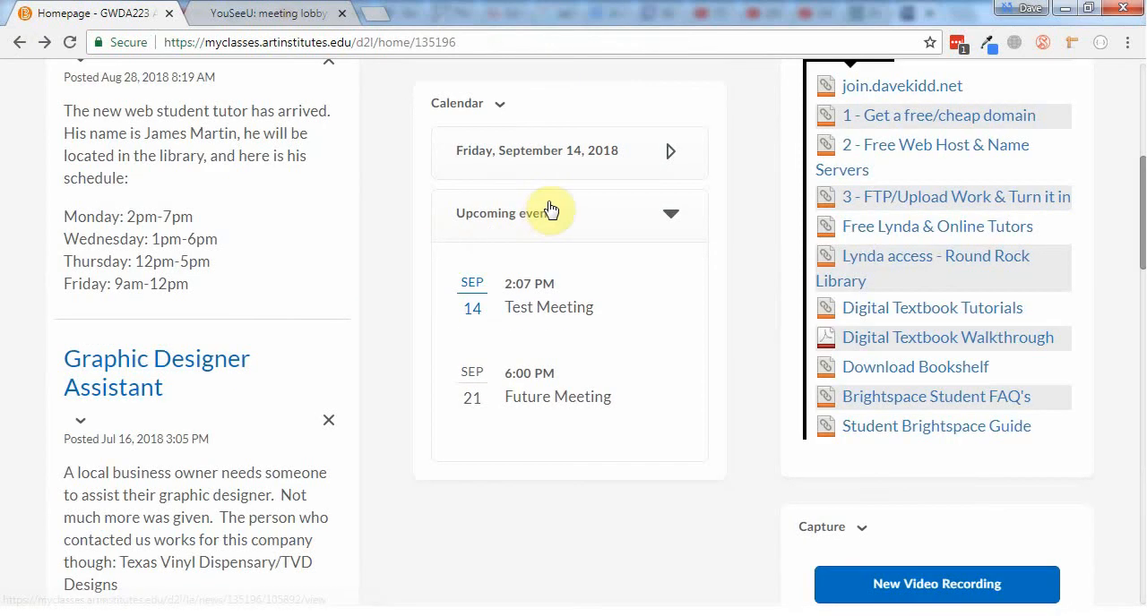
Collapse the upcoming events list and expand the month view in the homepage's Calendar widget
left_click(513, 224)
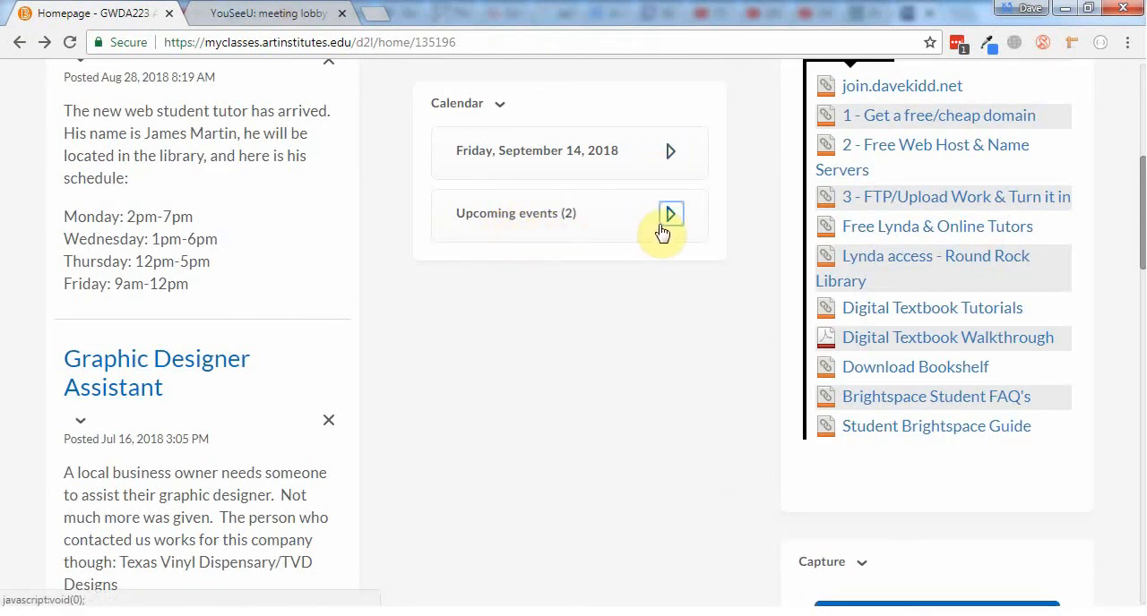
scroll(678, 250, "up", 2)
left_click(674, 334)
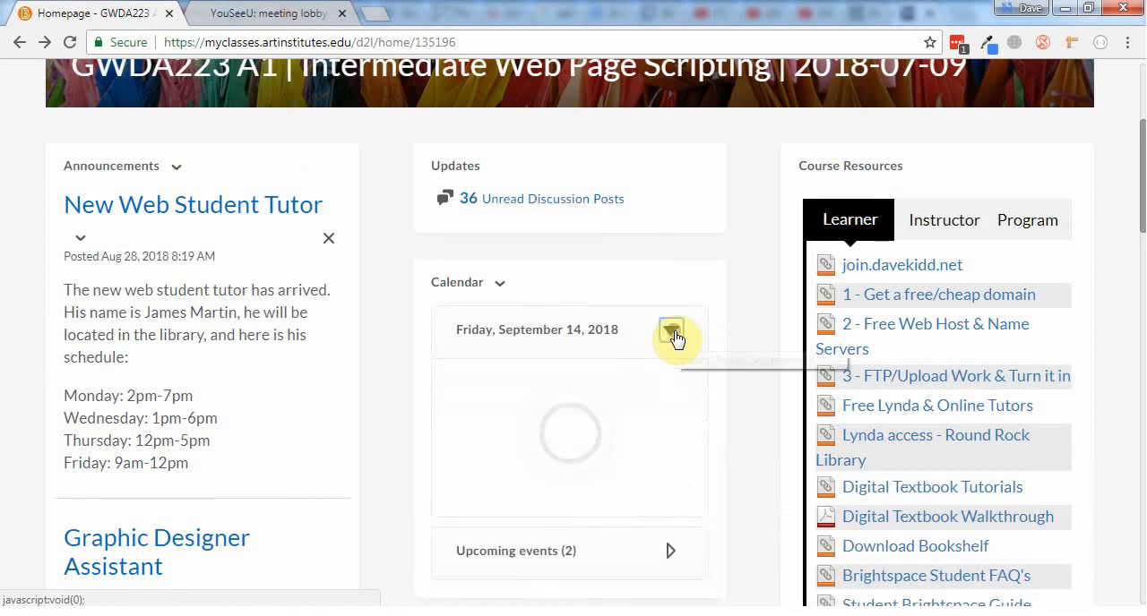
Go to the full course calendar and start a new event titled "Online Meeting"
left_click(499, 287)
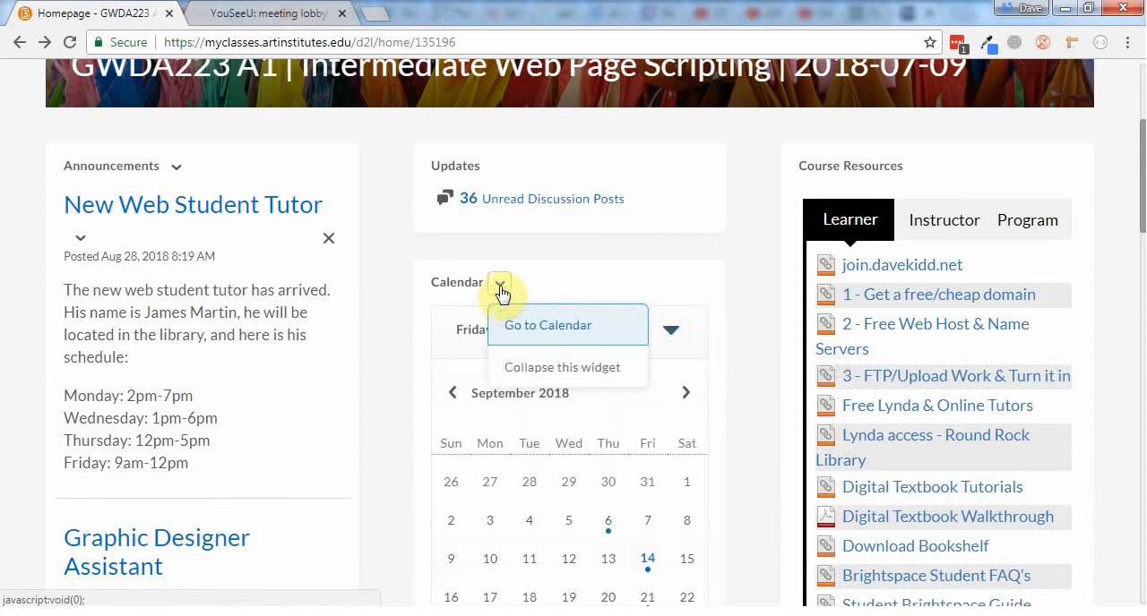
left_click(550, 336)
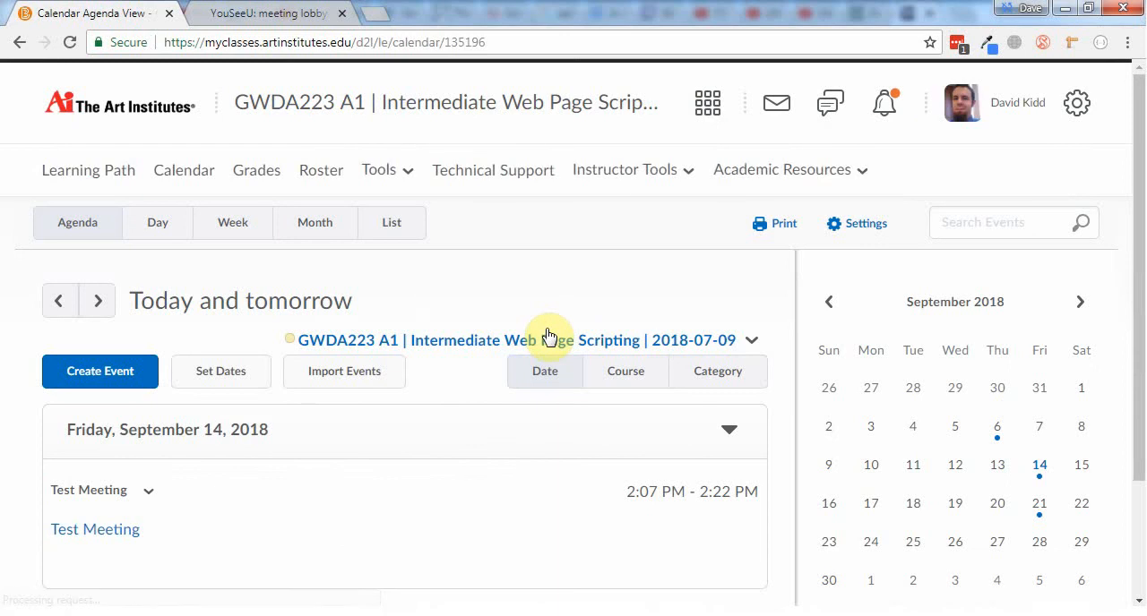
left_click(112, 380)
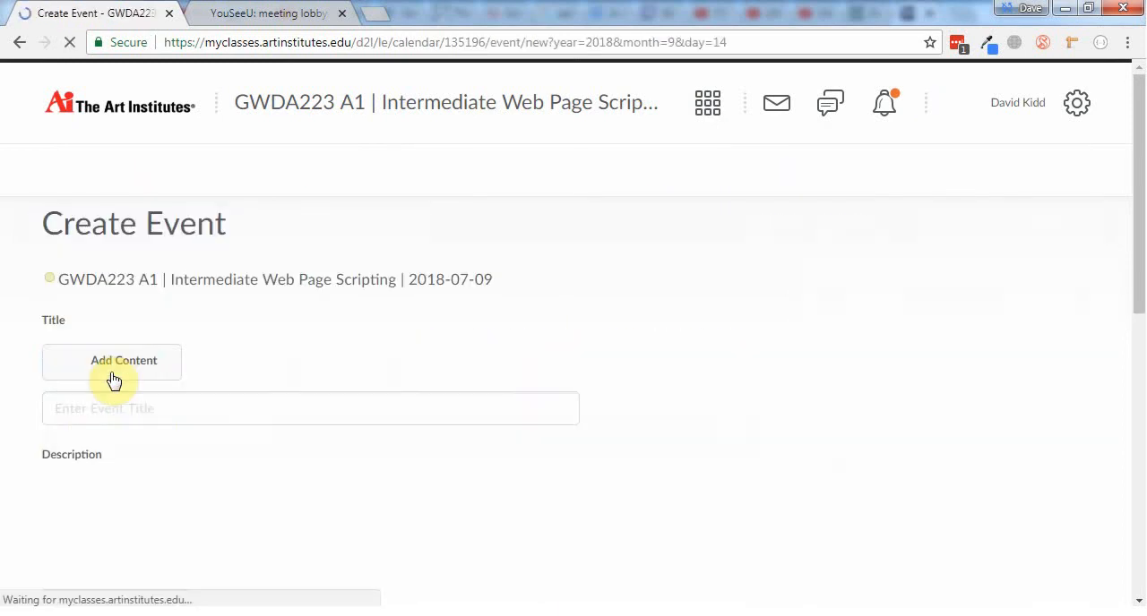
left_click(212, 405)
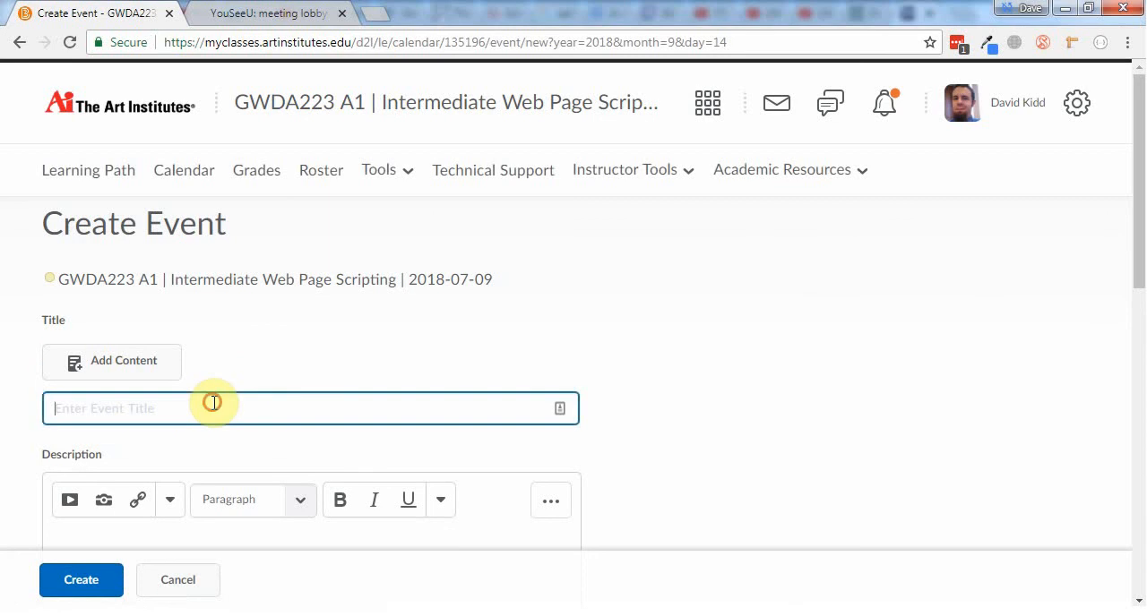
type("Online Meeting")
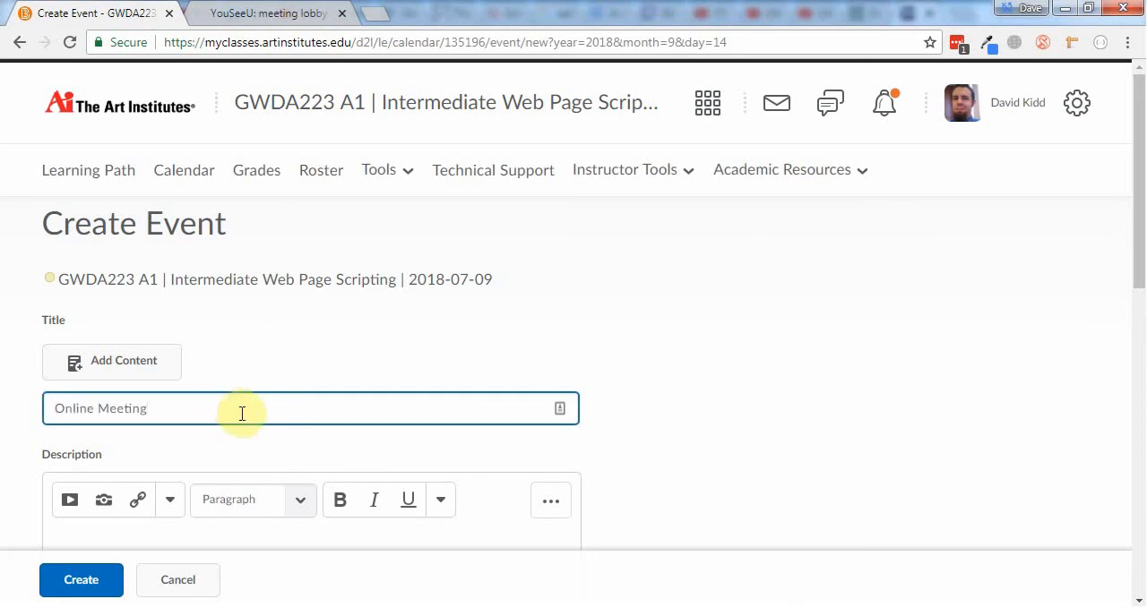
Write "Here's the vitual meeting URL :" in the description of the Online Meeting event
scroll(269, 416, "down", 1)
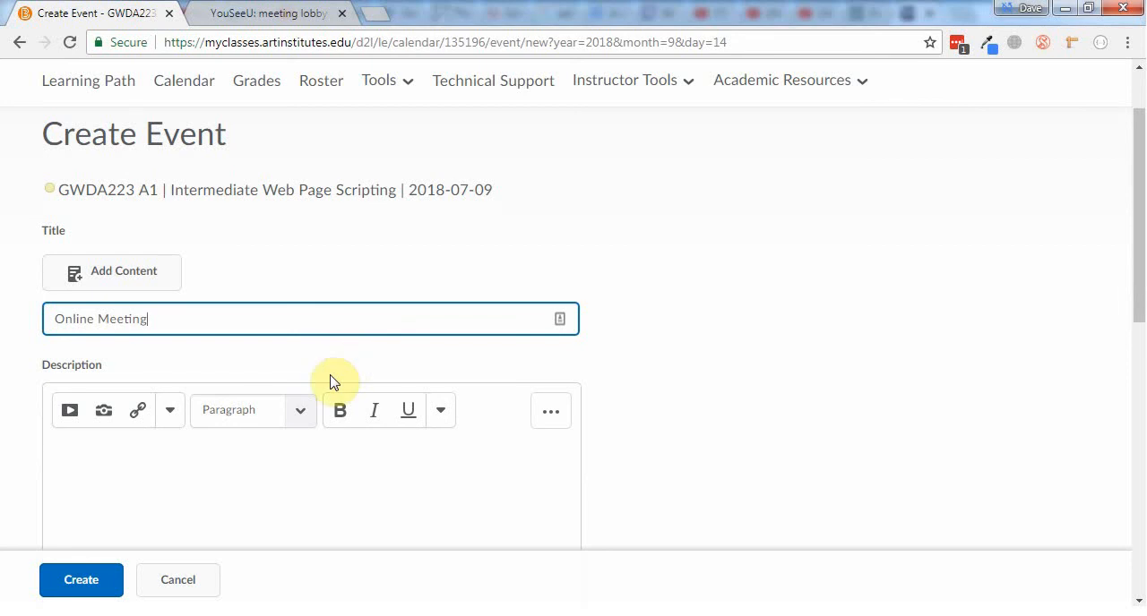
scroll(331, 383, "down", 2)
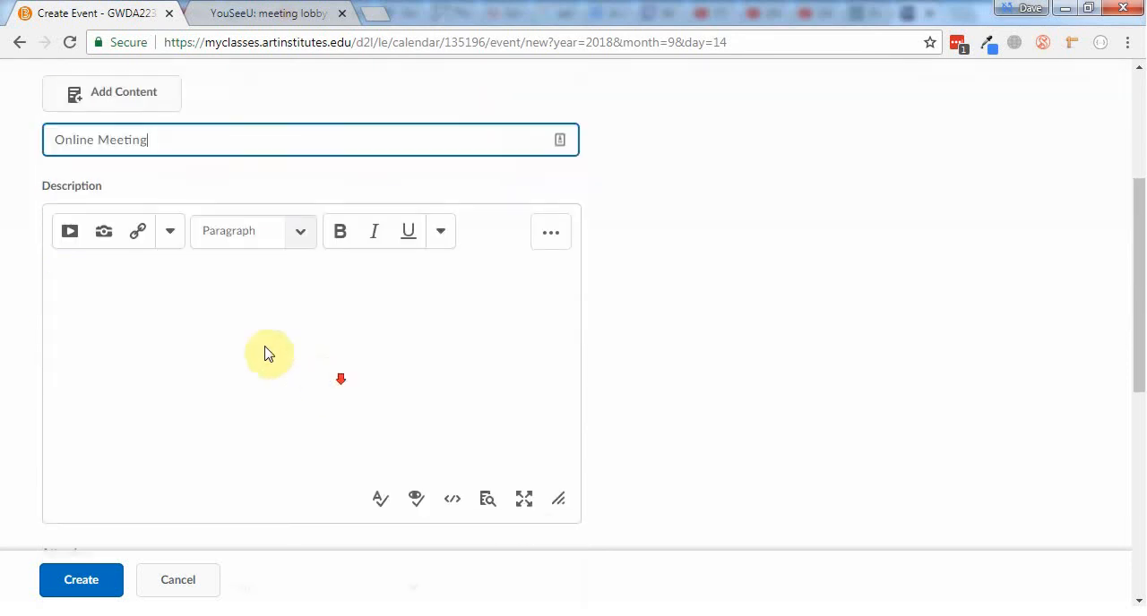
left_click(261, 323)
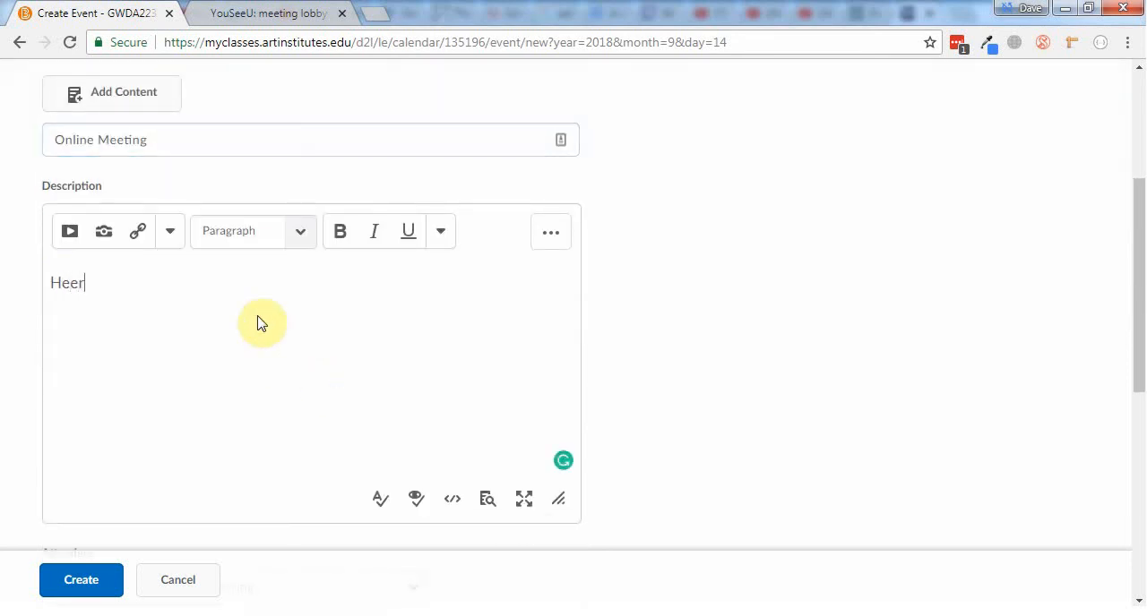
type("Here's the vitual meeting URL :")
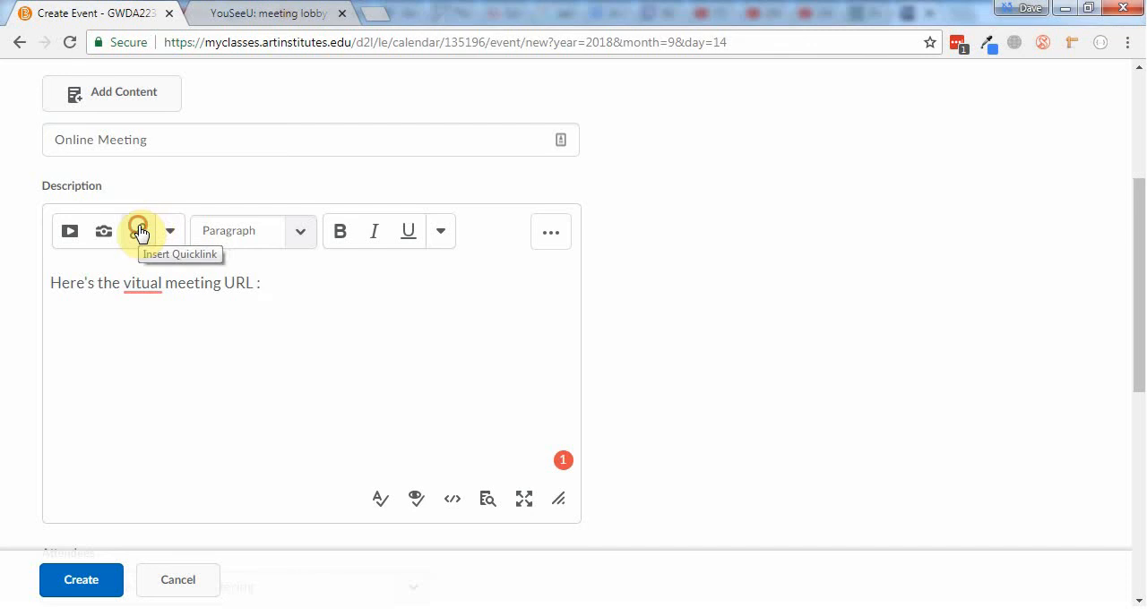
Insert a Virtual Classroom quicklink to Future Meeting after the text in the event description
left_click(141, 233)
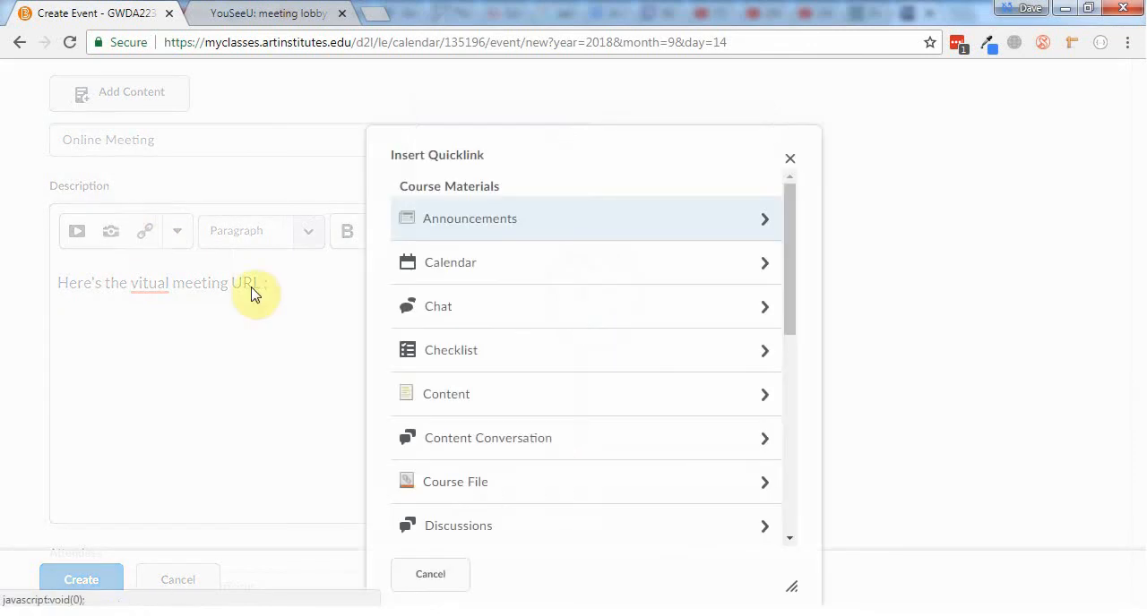
scroll(465, 390, "down", 5)
scroll(465, 390, "down", 1)
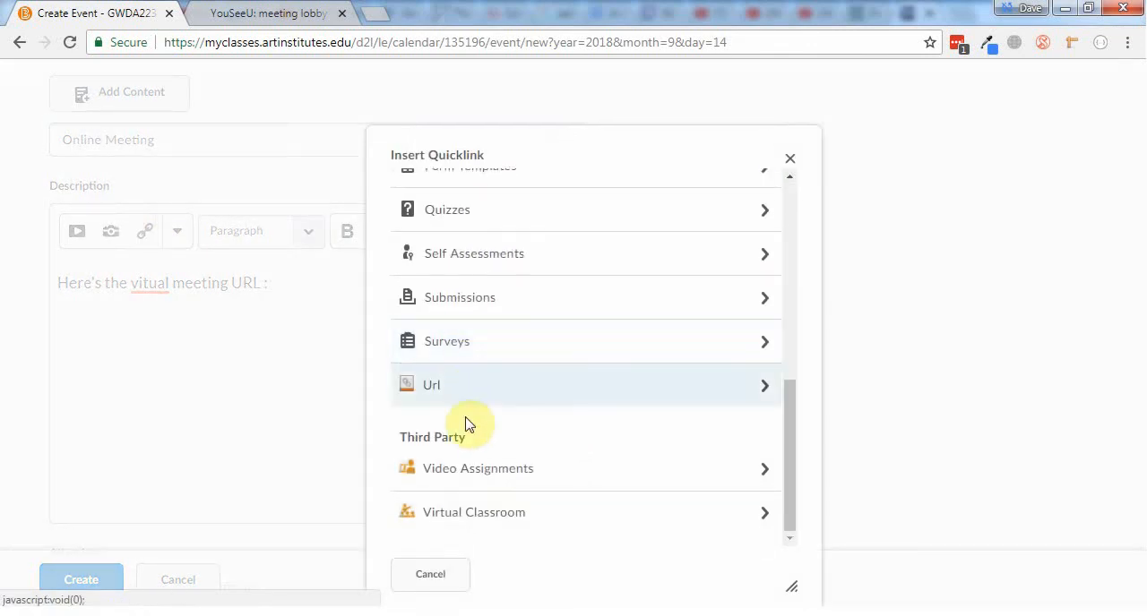
left_click(450, 522)
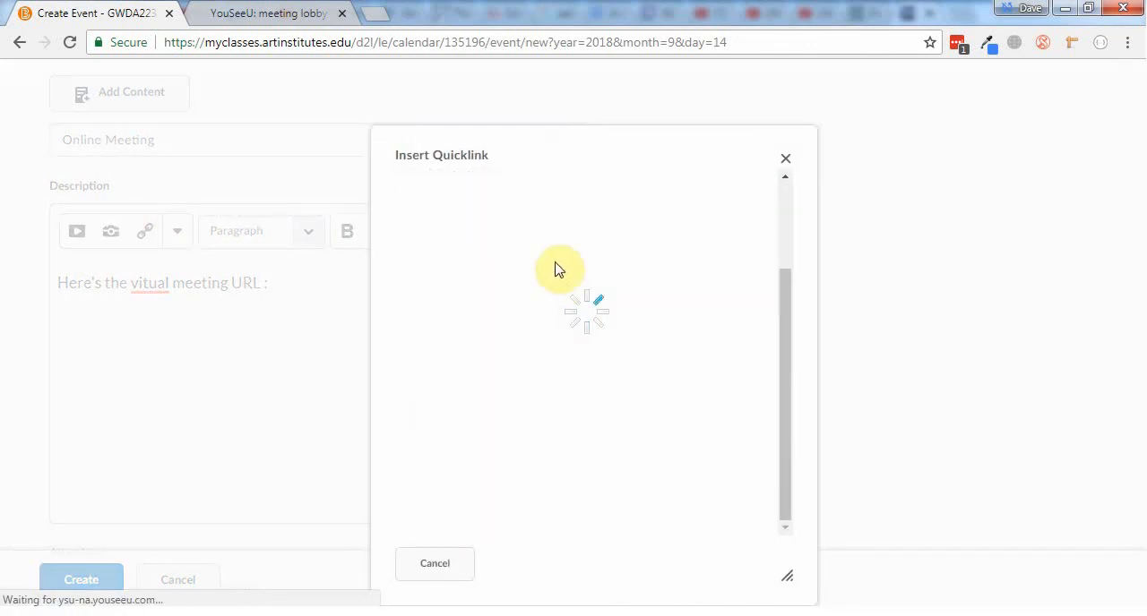
scroll(484, 285, "up", 3)
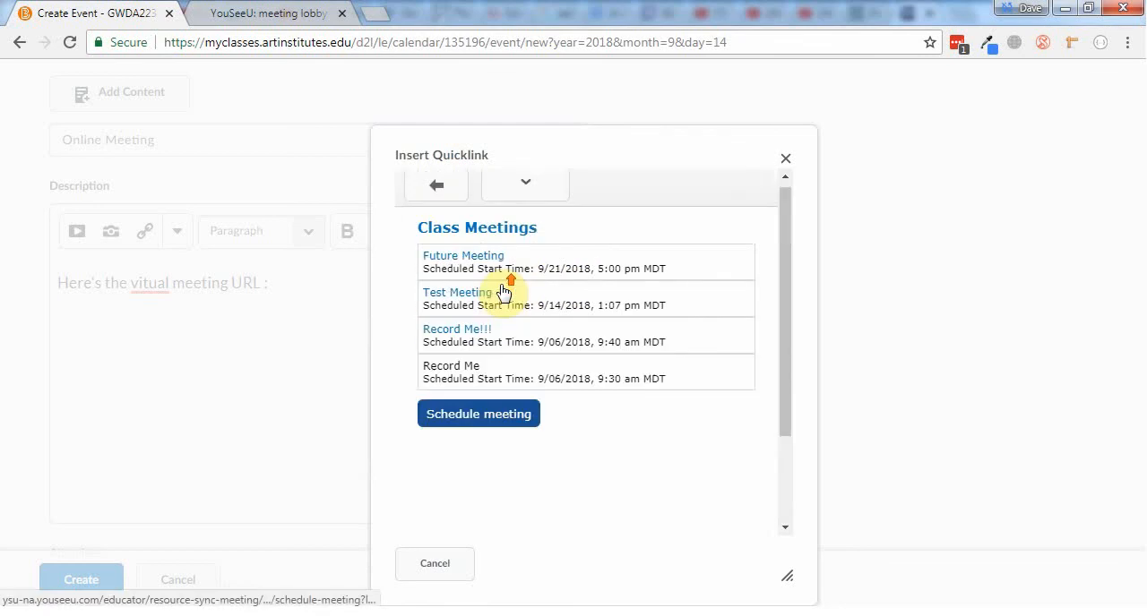
left_click(485, 266)
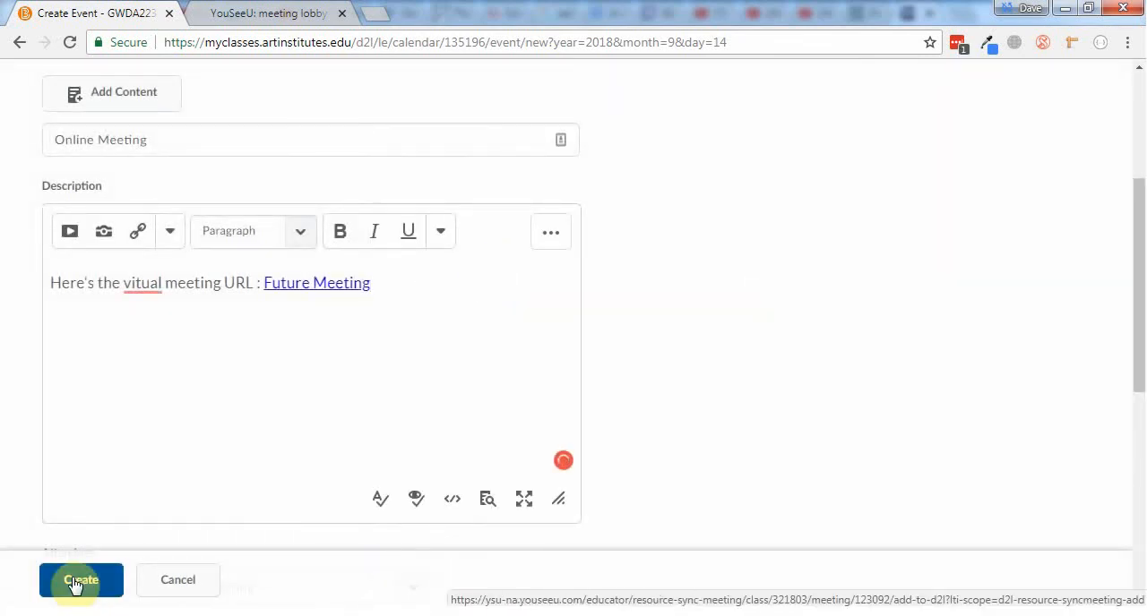
Discard the Online Meeting event without creating it and return to the course homepage
left_click(187, 581)
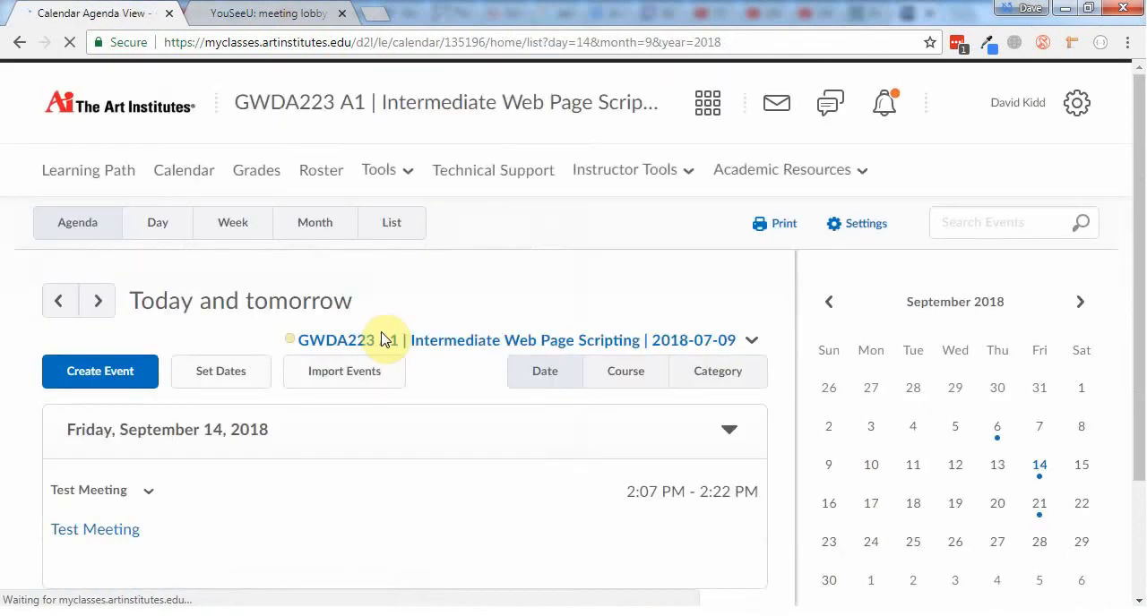
left_click(336, 105)
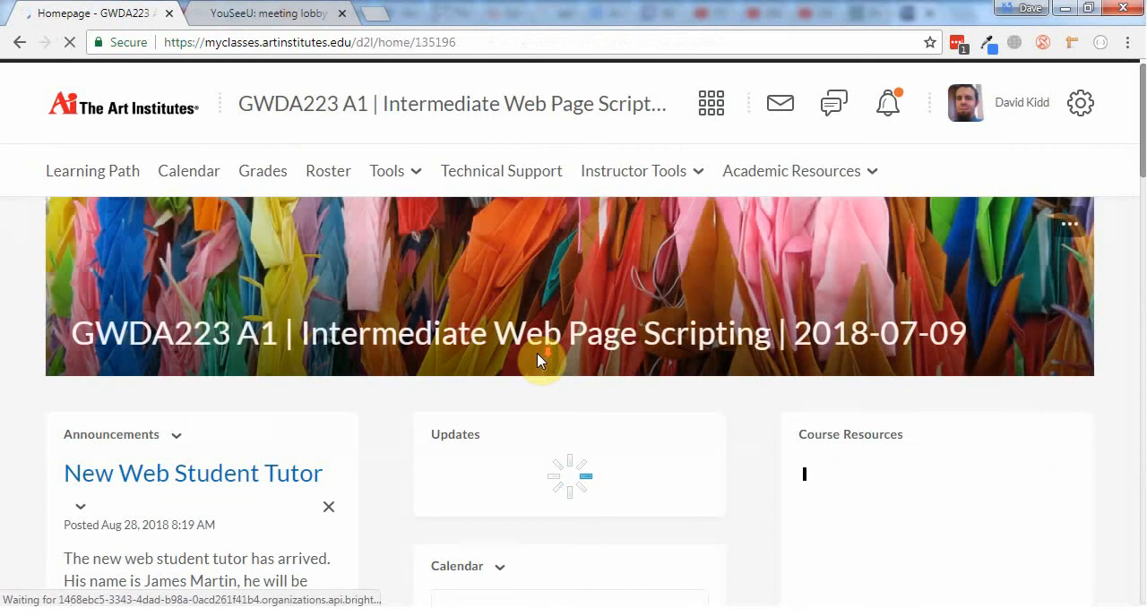
Expand the upcoming events list in the homepage's Calendar widget to view the scheduled meetings
scroll(538, 358, "down", 3)
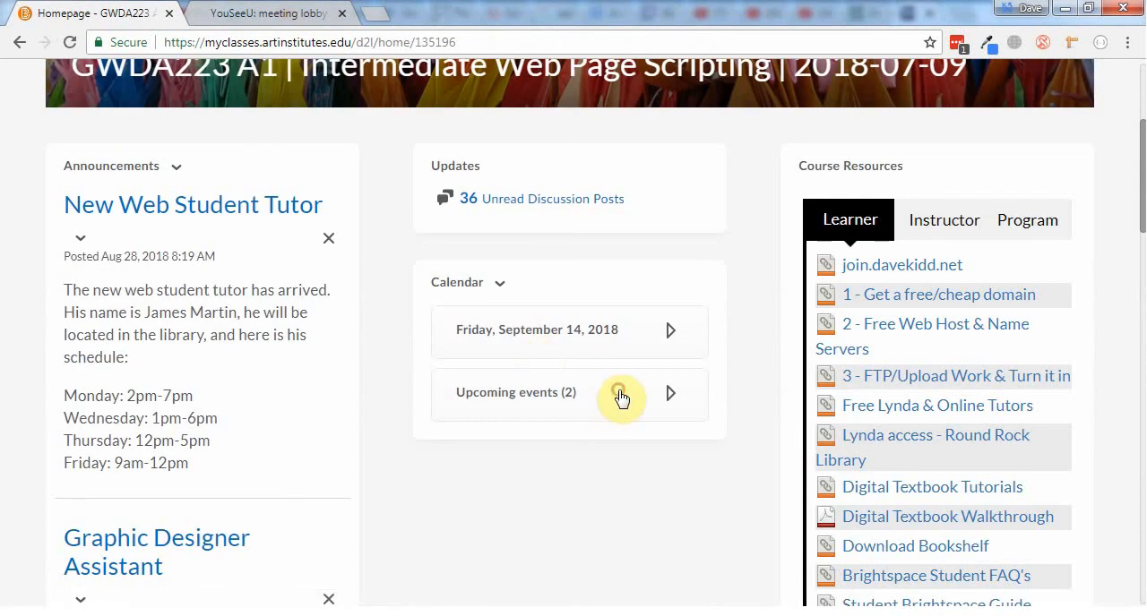
left_click(620, 394)
scroll(621, 399, "down", 1)
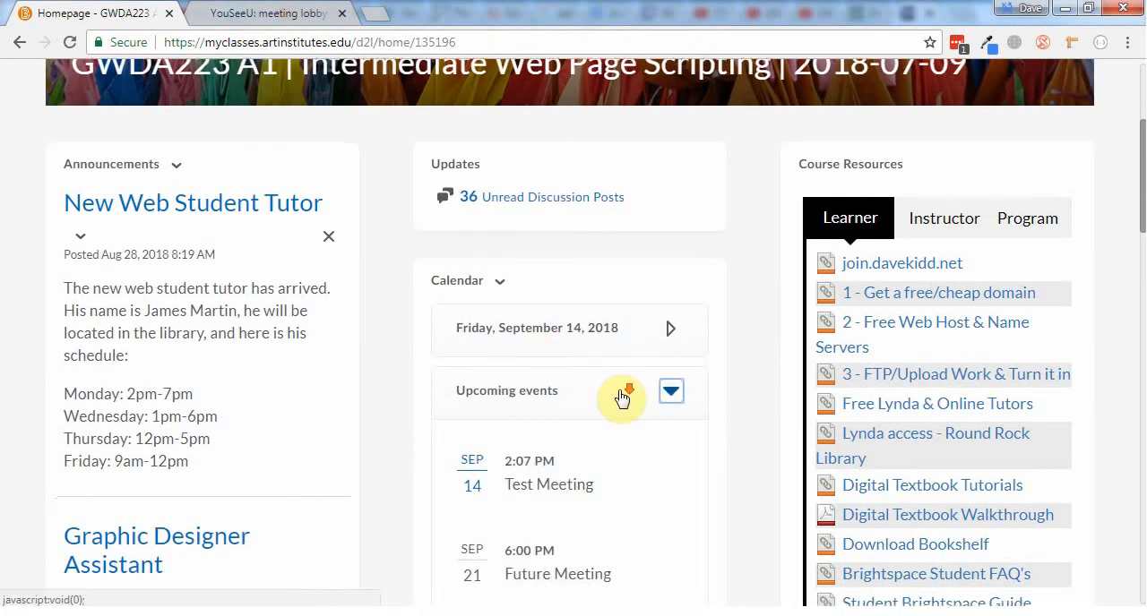